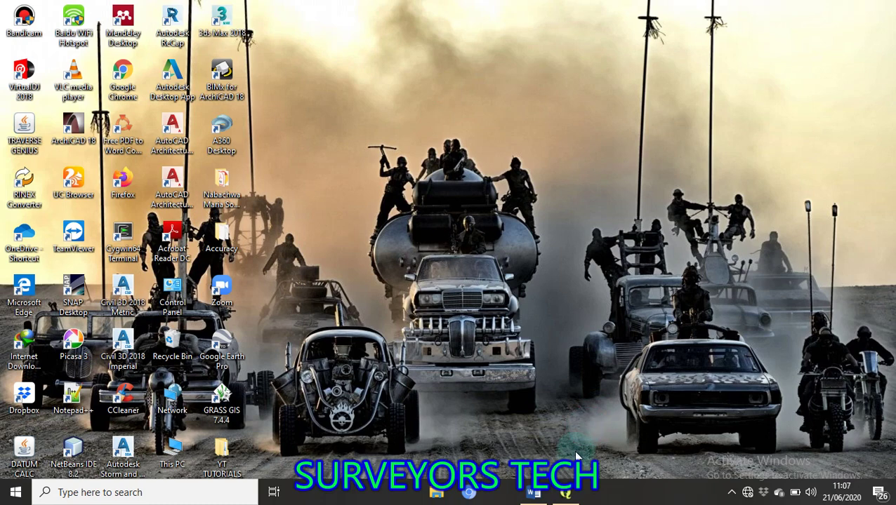
Step: Switch to the qgis document in Word and review its four outline headings from INTRODUCTION to TYPES OF DATA USED
{"action": "left_click", "coordinate": [532, 493]}
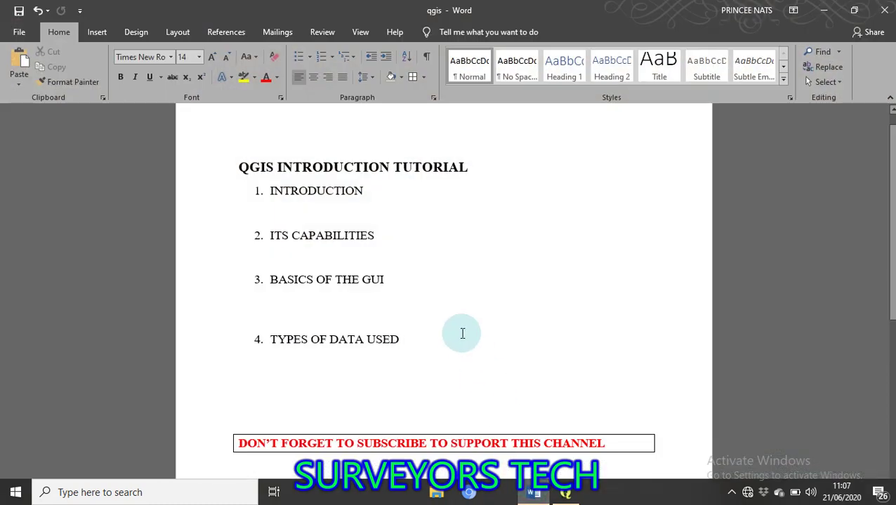
{"action": "left_click", "coordinate": [267, 303]}
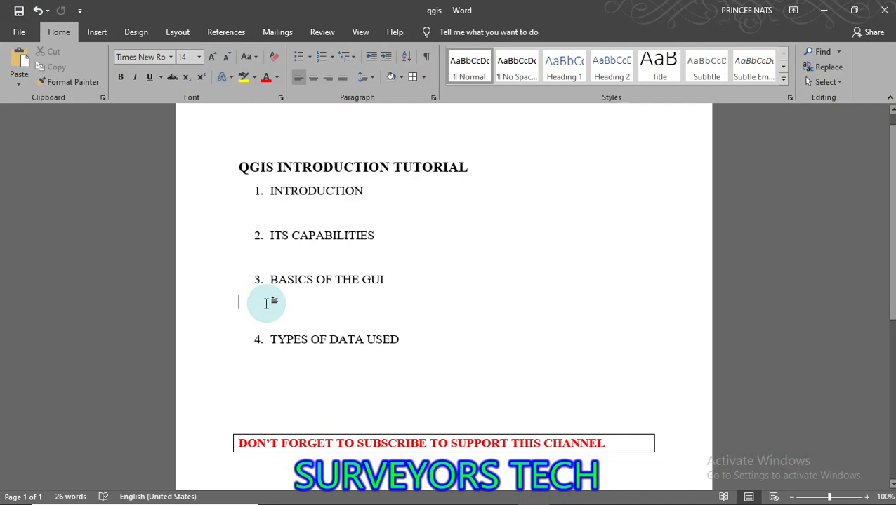
{"action": "left_click", "coordinate": [380, 190]}
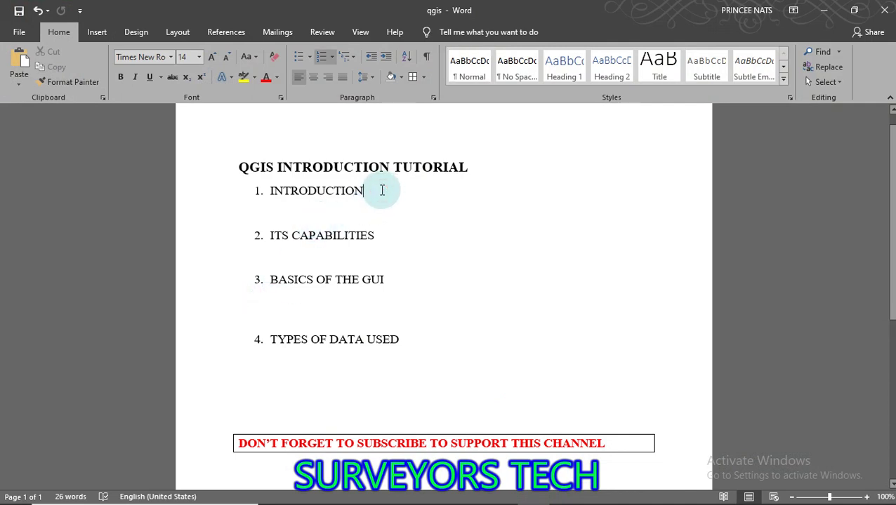
{"action": "left_click", "coordinate": [376, 236]}
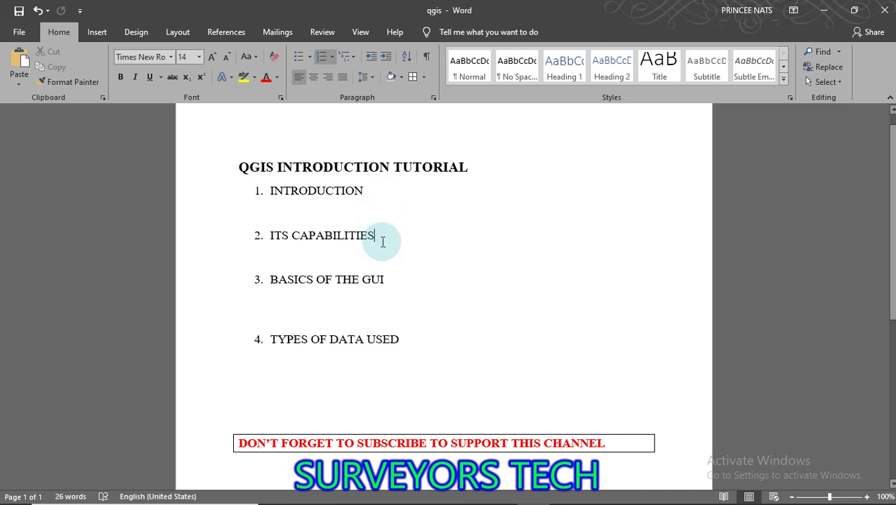
{"action": "left_click", "coordinate": [391, 281]}
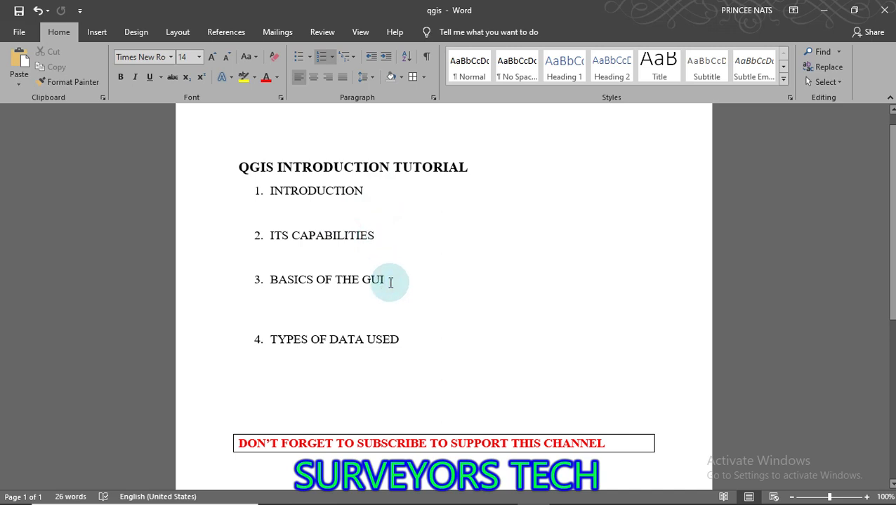
{"action": "left_click", "coordinate": [405, 338]}
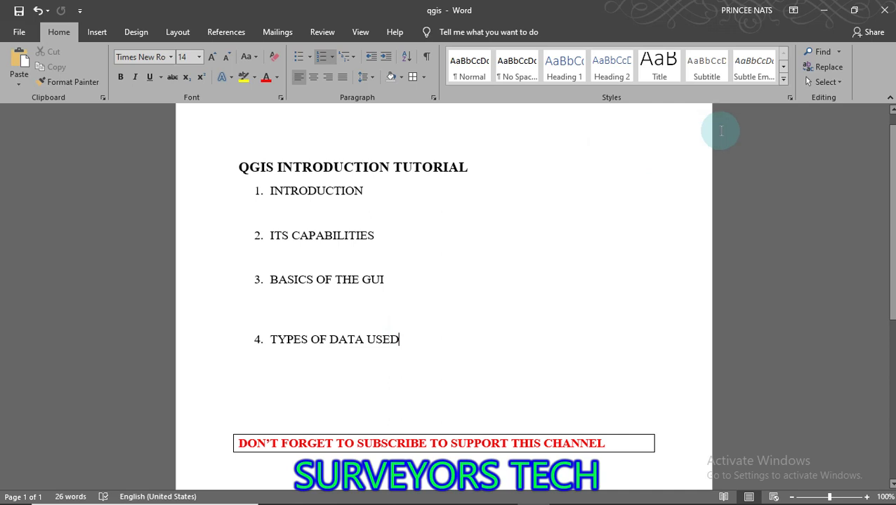
{"action": "left_click", "coordinate": [294, 214]}
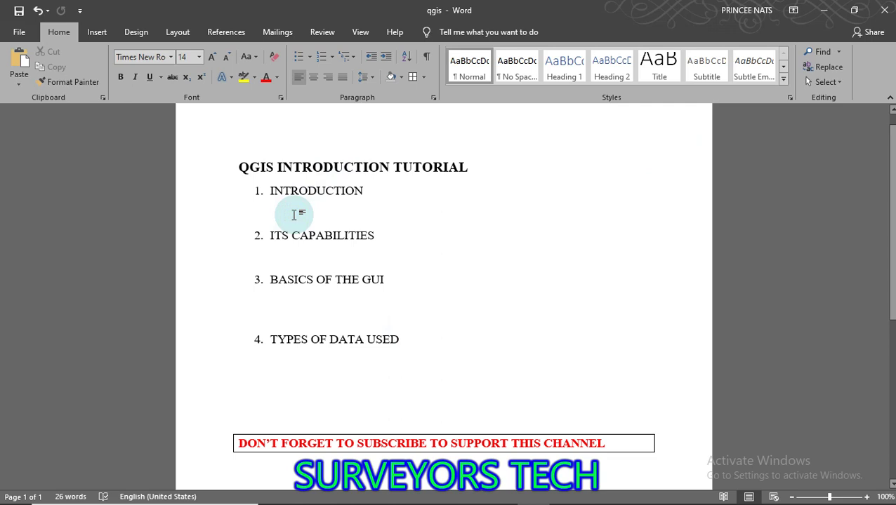
{"action": "left_click", "coordinate": [281, 262]}
{"action": "left_click", "coordinate": [276, 210]}
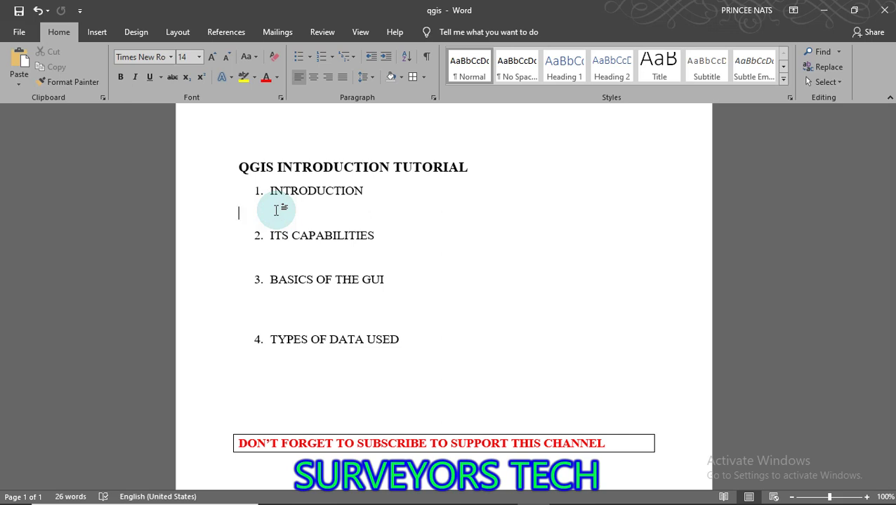
{"action": "left_click", "coordinate": [268, 254]}
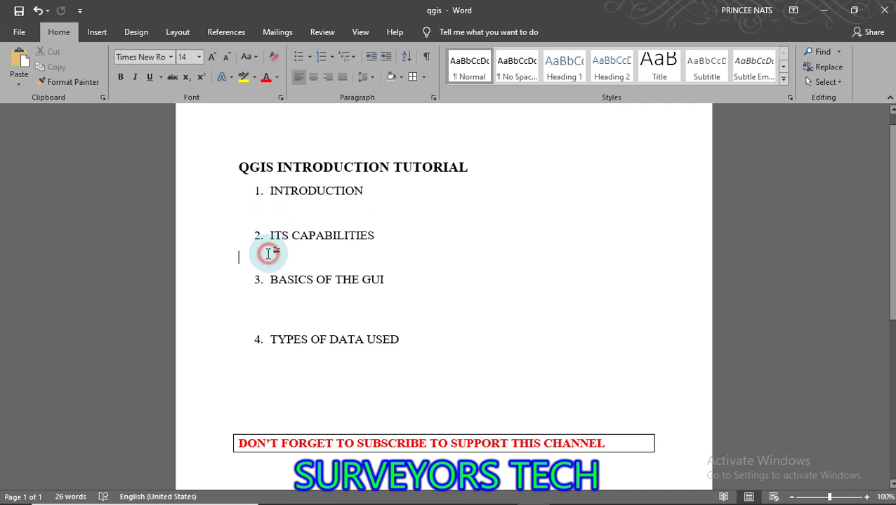
{"action": "left_click", "coordinate": [270, 204]}
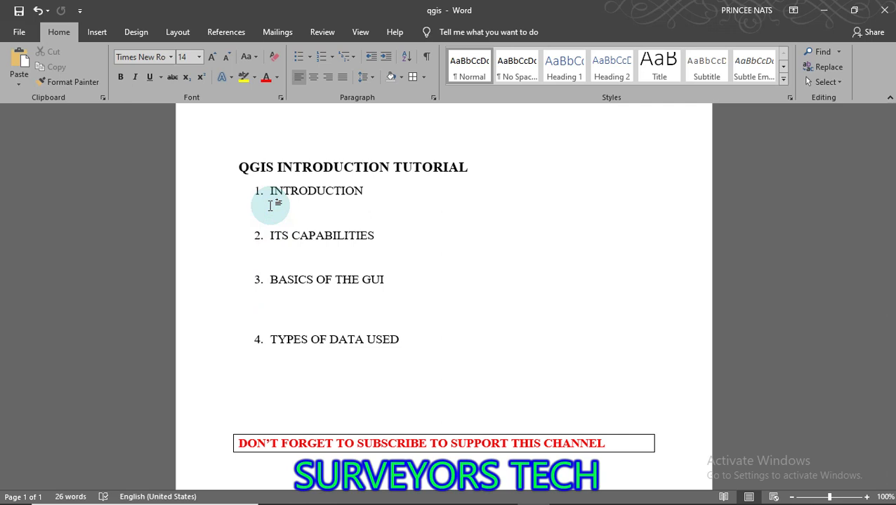
{"action": "left_click", "coordinate": [278, 258]}
{"action": "left_click", "coordinate": [276, 311]}
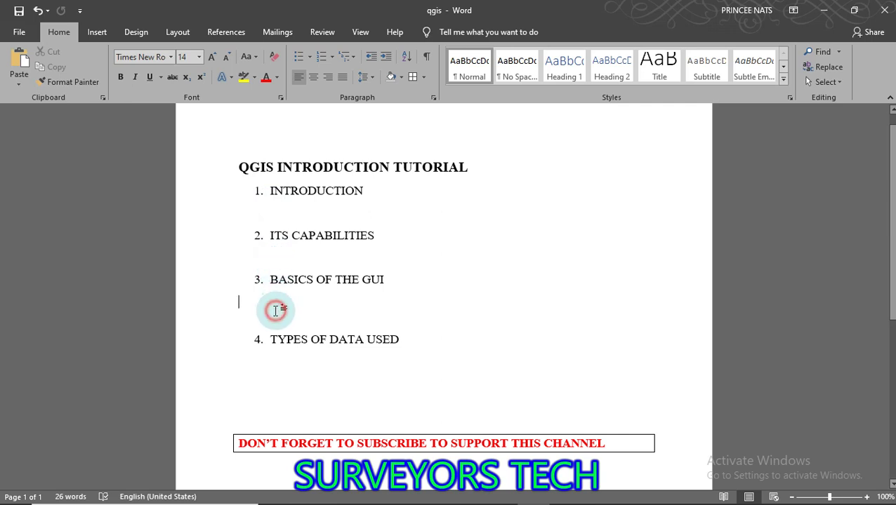
{"action": "left_click", "coordinate": [297, 214]}
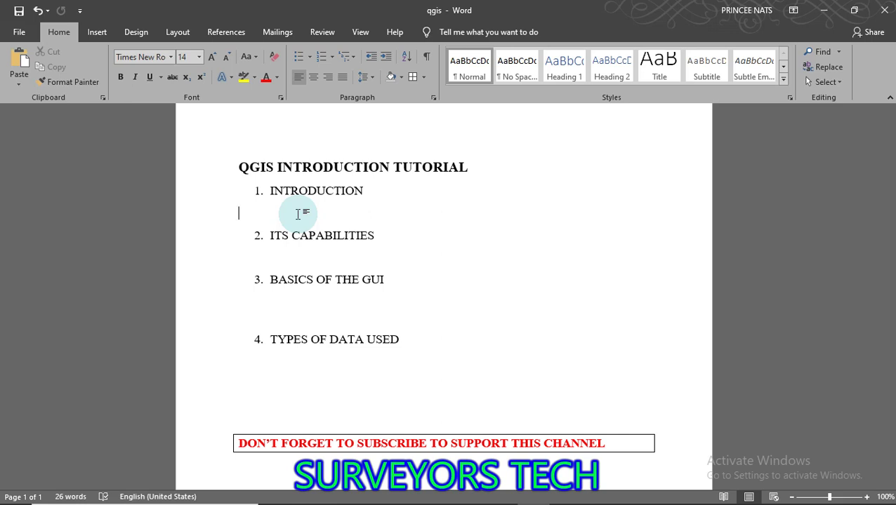
{"action": "left_click", "coordinate": [274, 258]}
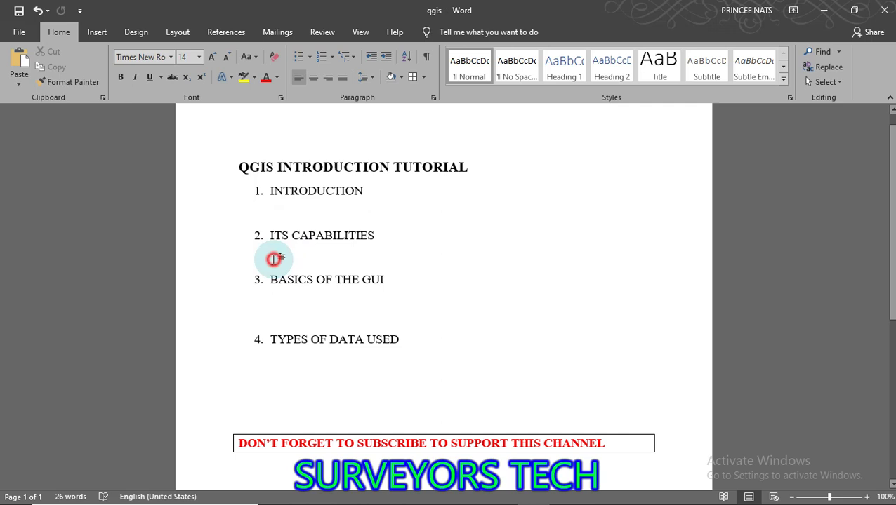
{"action": "left_click", "coordinate": [258, 214]}
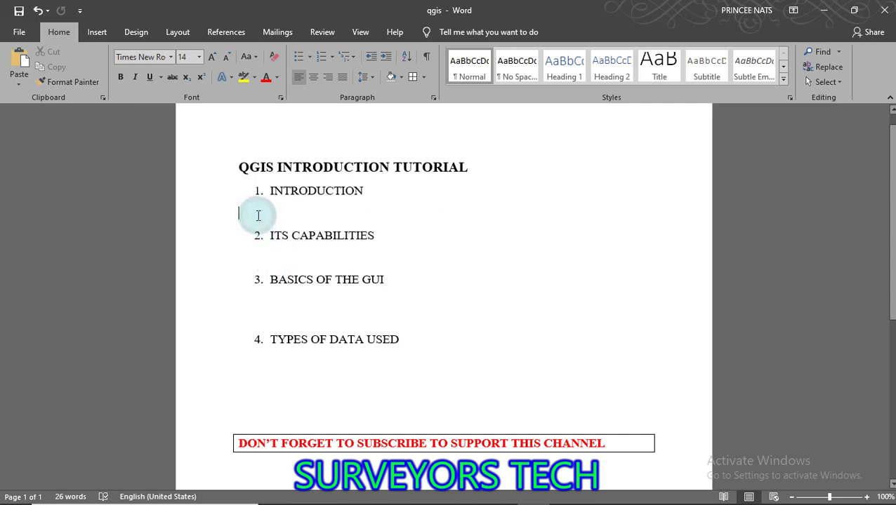
{"action": "left_click", "coordinate": [247, 255]}
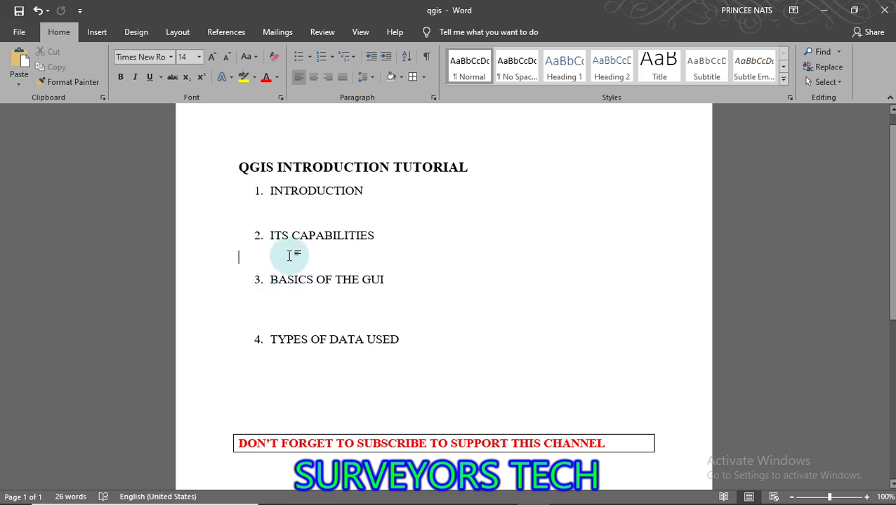
{"action": "left_click", "coordinate": [260, 216]}
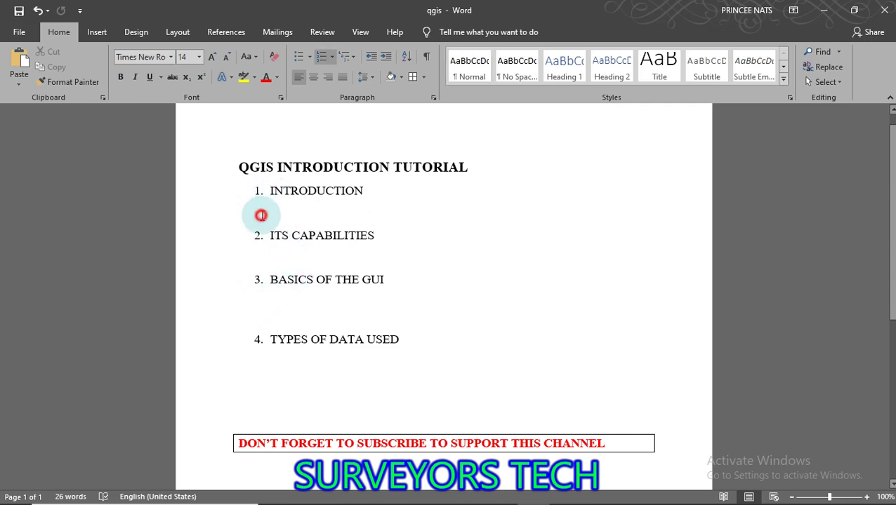
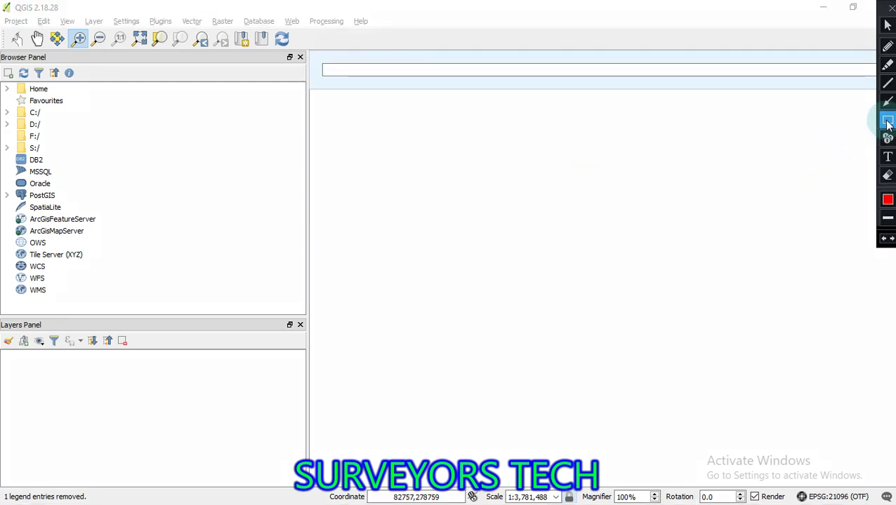
Step: Outline the QGIS menu bar with a red rectangle annotation and clear the annotation
{"action": "left_click", "coordinate": [887, 120]}
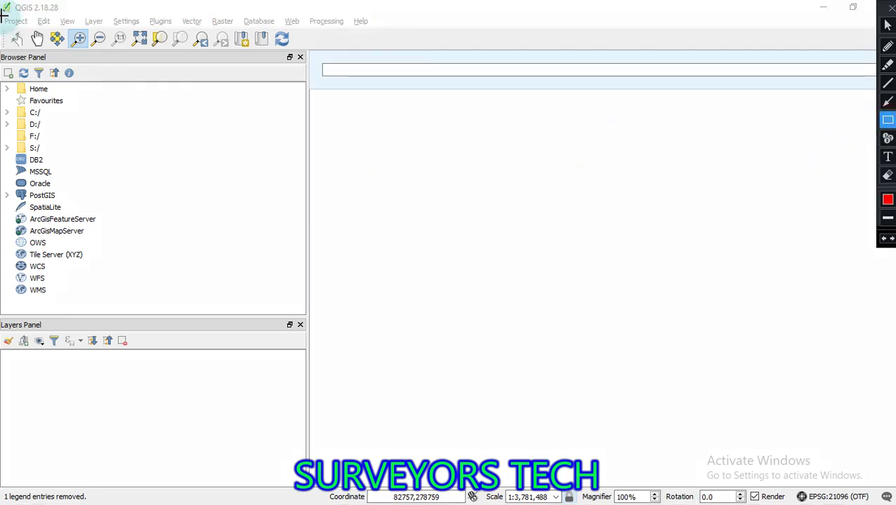
{"action": "mouse_move", "coordinate": [2, 14]}
{"action": "left_mouse_down"}
{"action": "mouse_move", "coordinate": [144, 27]}
{"action": "mouse_move", "coordinate": [240, 16]}
{"action": "mouse_move", "coordinate": [372, 26]}
{"action": "left_mouse_up"}
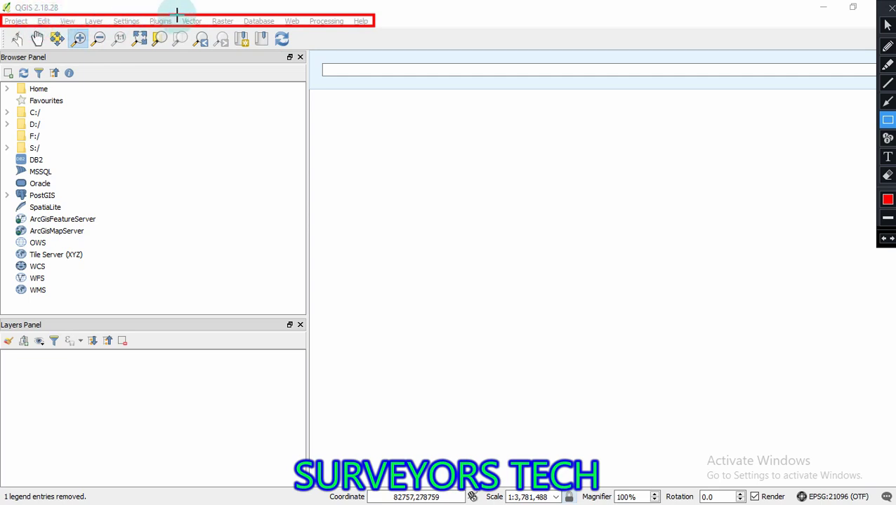
{"action": "key", "text": "Escape"}
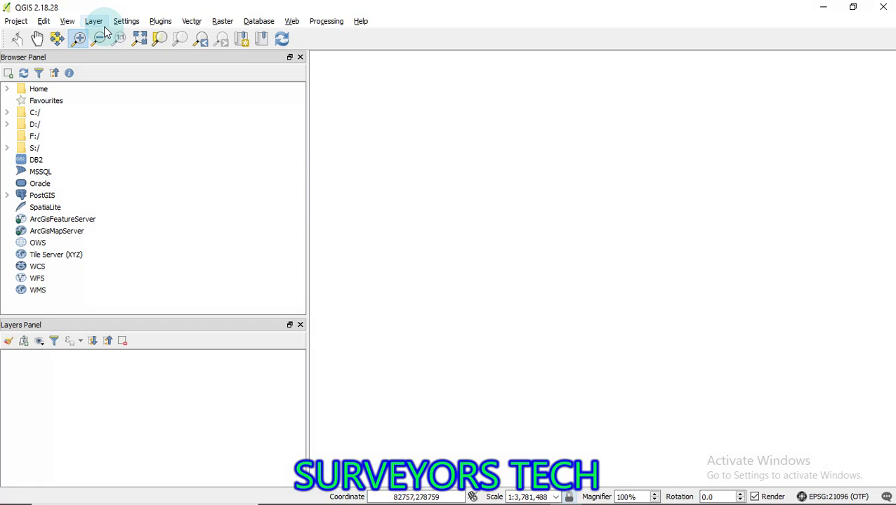
Step: Examine the layer types offered under Add Layer and the entries available under Help
{"action": "left_click", "coordinate": [95, 22]}
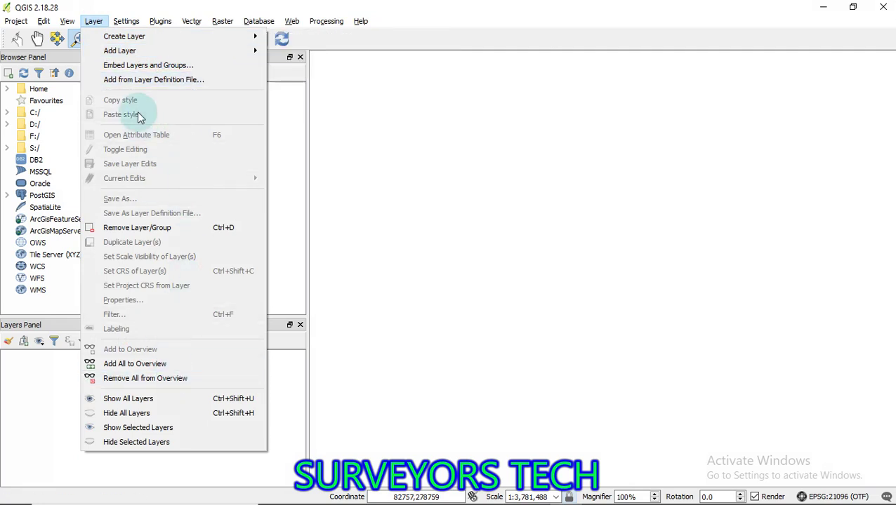
{"action": "mouse_move", "coordinate": [128, 56]}
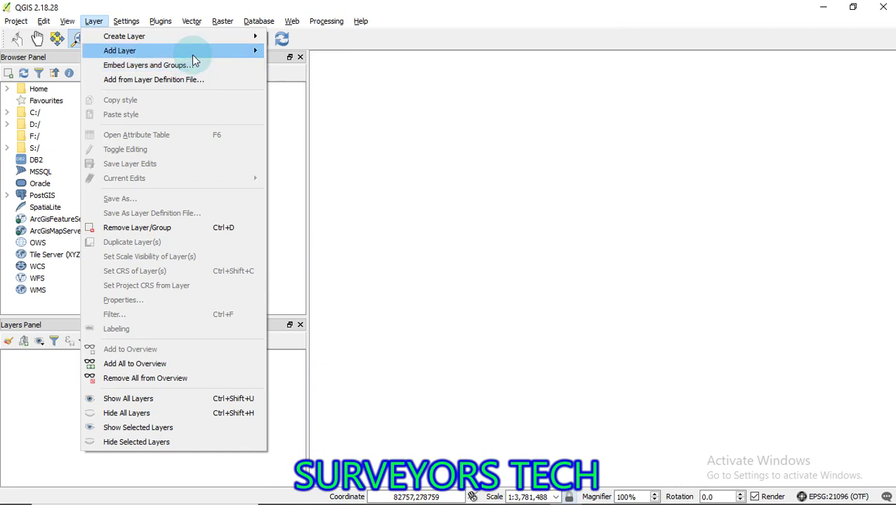
{"action": "mouse_move", "coordinate": [193, 55]}
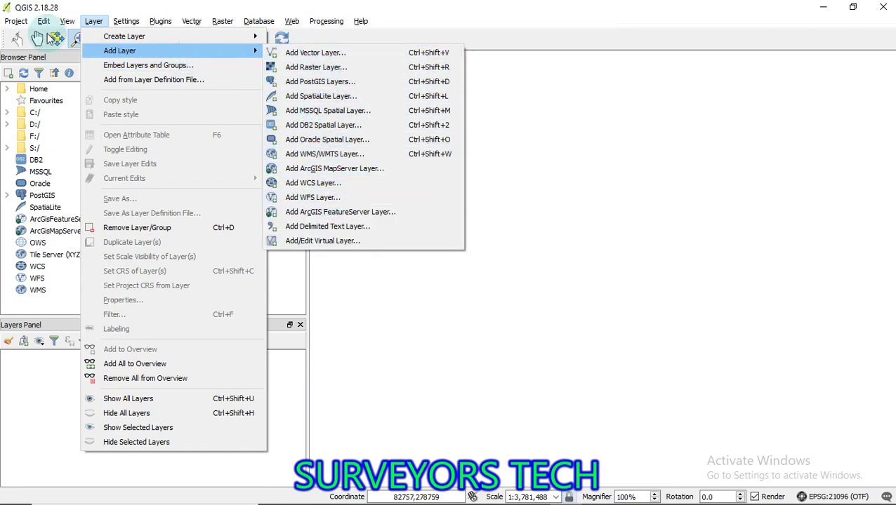
{"action": "left_click", "coordinate": [93, 21]}
{"action": "left_click", "coordinate": [43, 22]}
{"action": "left_click", "coordinate": [419, 28]}
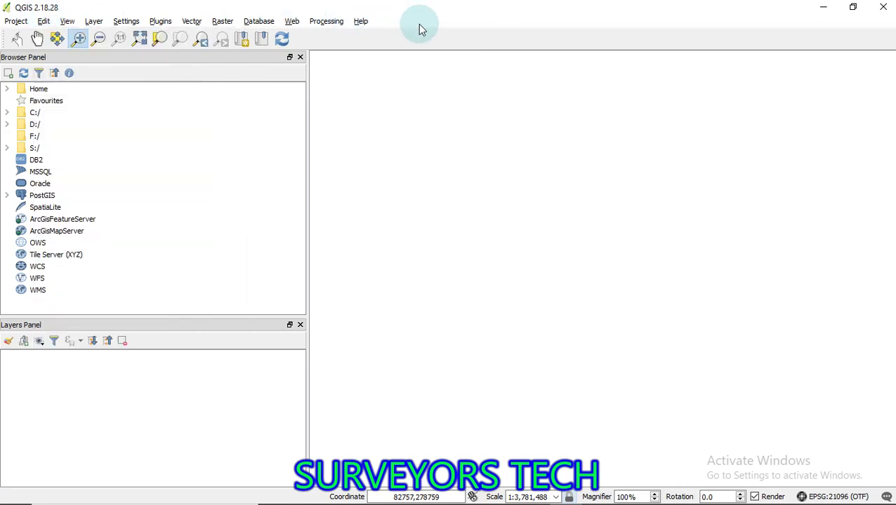
{"action": "left_click", "coordinate": [360, 21]}
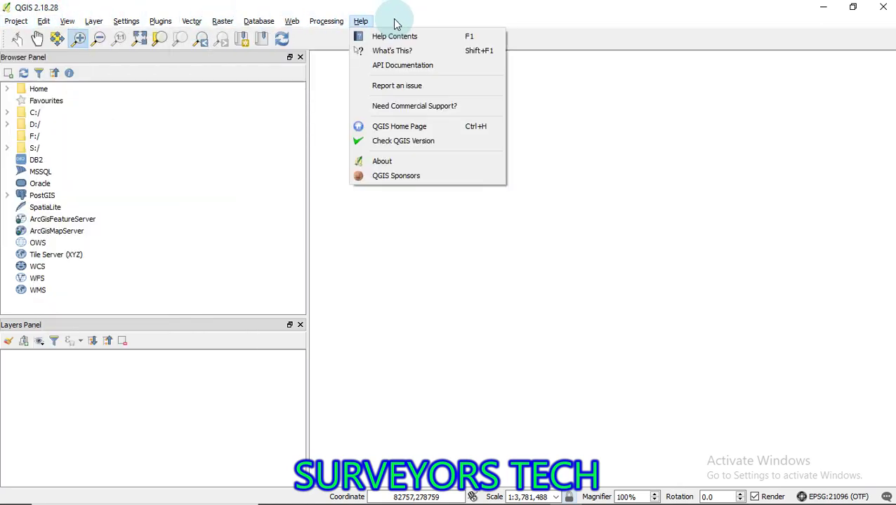
{"action": "left_click", "coordinate": [561, 32]}
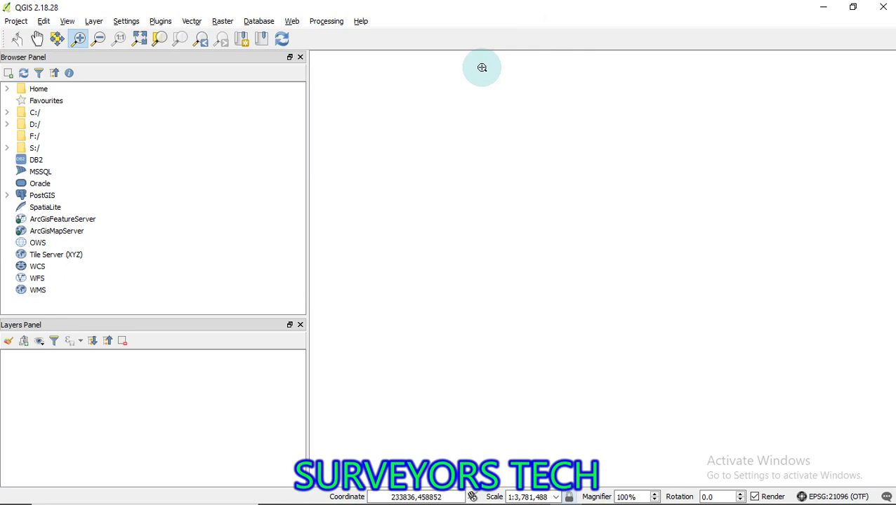
Step: Outline the row of map navigation tools with a red rectangle annotation and clear it
{"action": "key", "text": "ctrl+shift+d"}
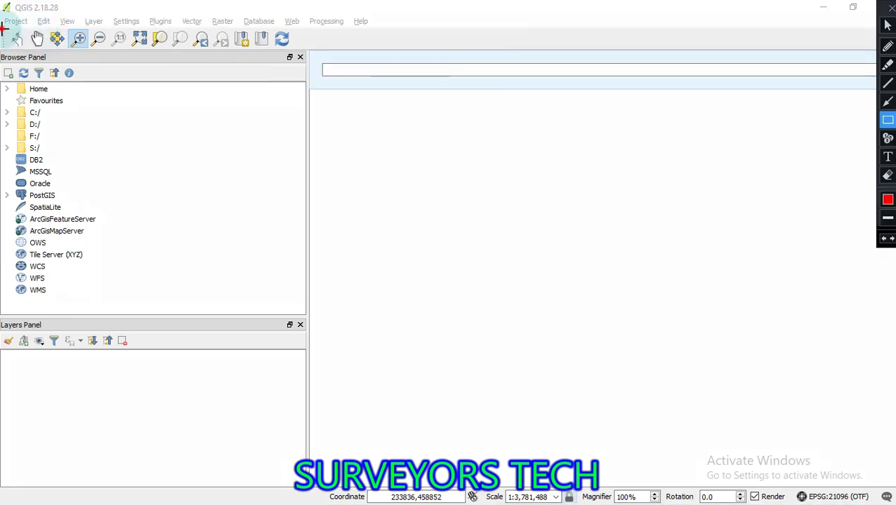
{"action": "mouse_move", "coordinate": [4, 30]}
{"action": "left_mouse_down"}
{"action": "mouse_move", "coordinate": [282, 36]}
{"action": "mouse_move", "coordinate": [335, 54]}
{"action": "mouse_move", "coordinate": [324, 50]}
{"action": "left_mouse_up"}
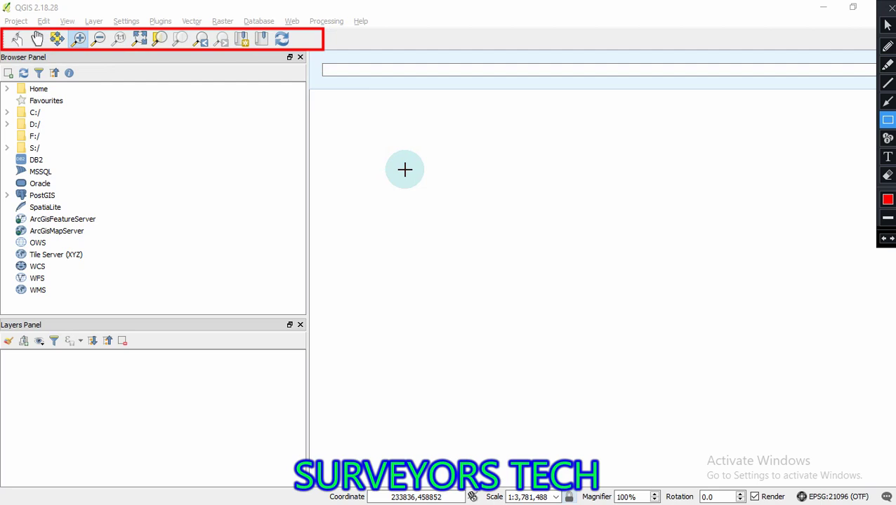
{"action": "key", "text": "Escape"}
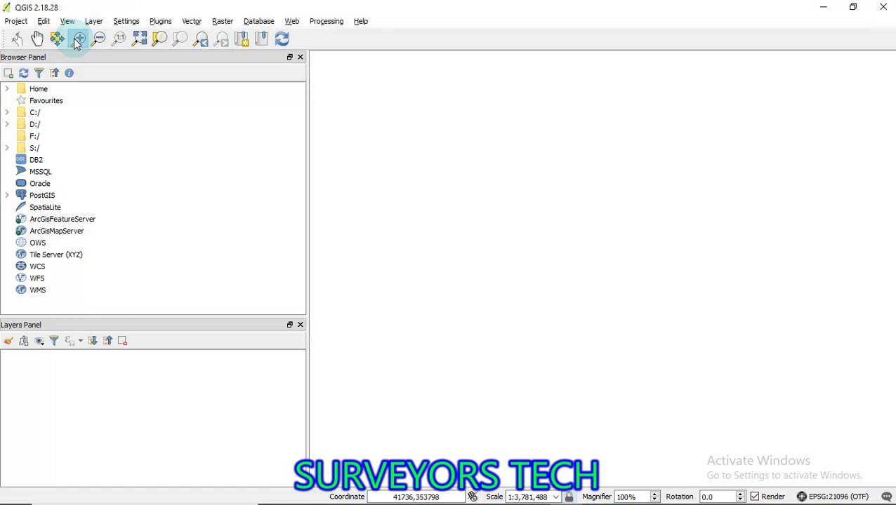
Step: Outline the Browser Panel's list of drives and data sources with a red rectangle annotation and clear it
{"action": "key", "text": "ctrl+shift+p"}
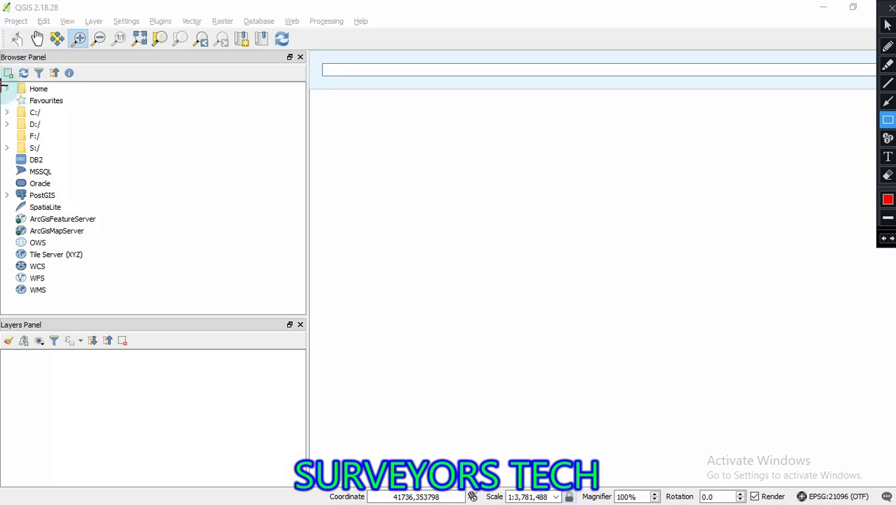
{"action": "left_click_drag", "start_coordinate": [2, 82], "coordinate": [190, 217]}
{"action": "left_click_drag", "start_coordinate": [277, 265], "coordinate": [305, 313]}
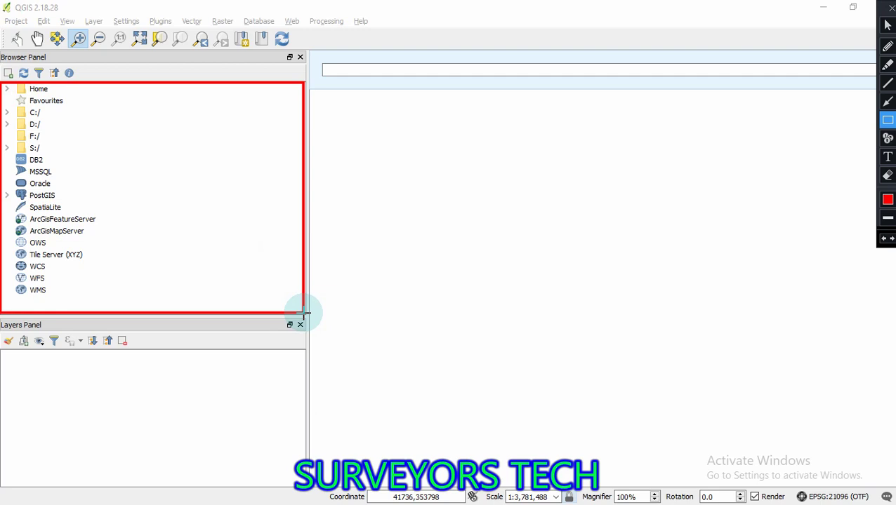
{"action": "key", "text": "Escape"}
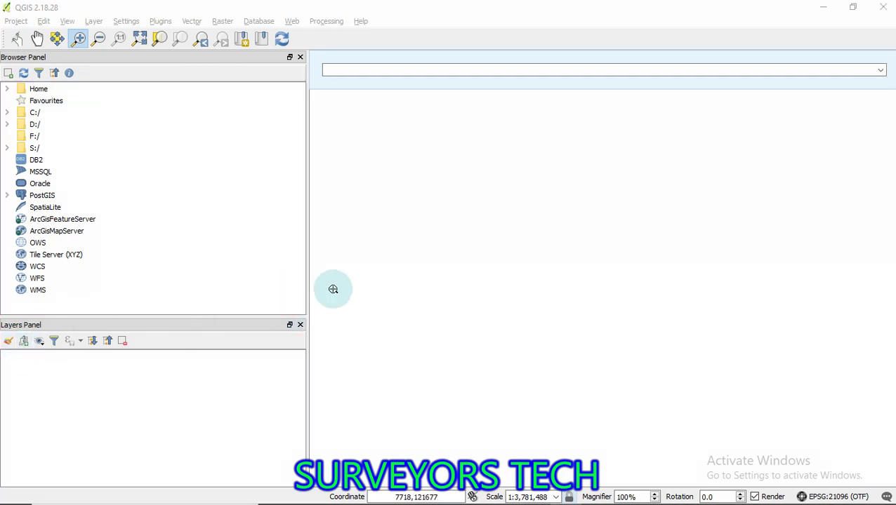
Step: Outline the empty Layers Panel area with a red rectangle annotation and clear it
{"action": "key", "text": "ctrl+shift+r"}
{"action": "type", "text": "D"}
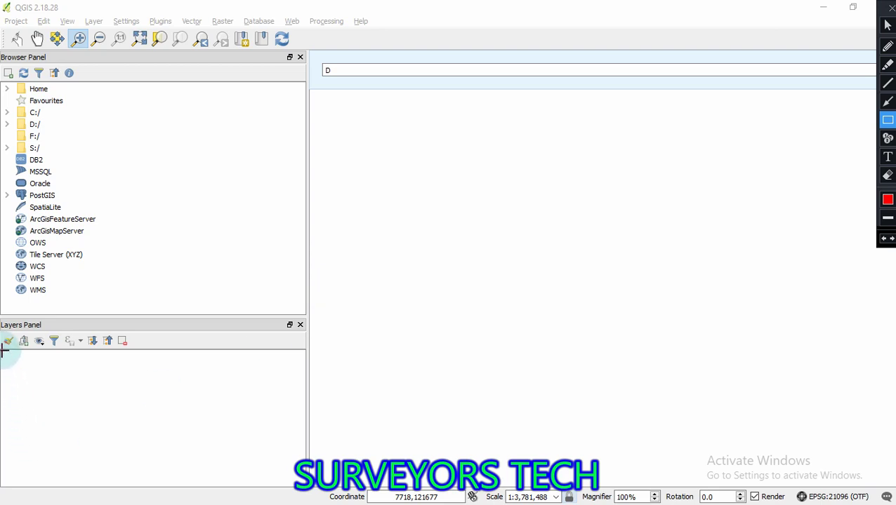
{"action": "mouse_move", "coordinate": [3, 351]}
{"action": "left_mouse_down"}
{"action": "mouse_move", "coordinate": [54, 438]}
{"action": "mouse_move", "coordinate": [186, 474]}
{"action": "mouse_move", "coordinate": [303, 485]}
{"action": "left_mouse_up"}
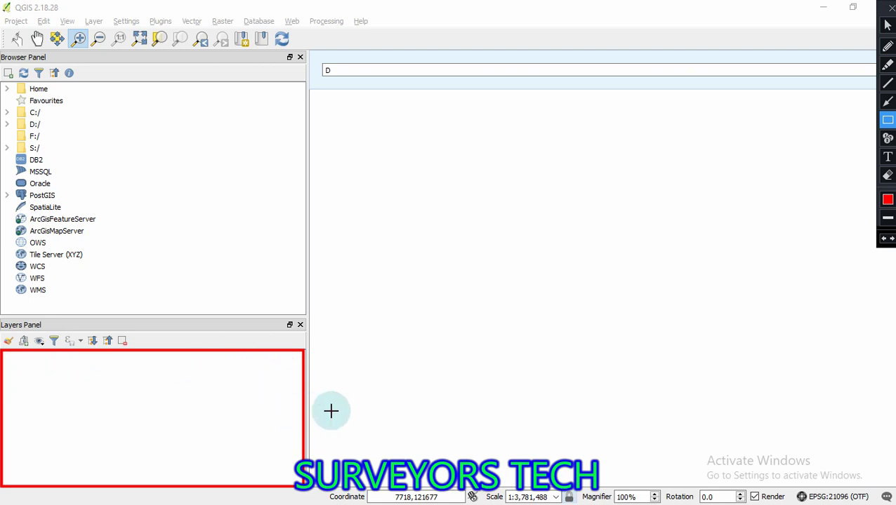
{"action": "key", "text": "Escape"}
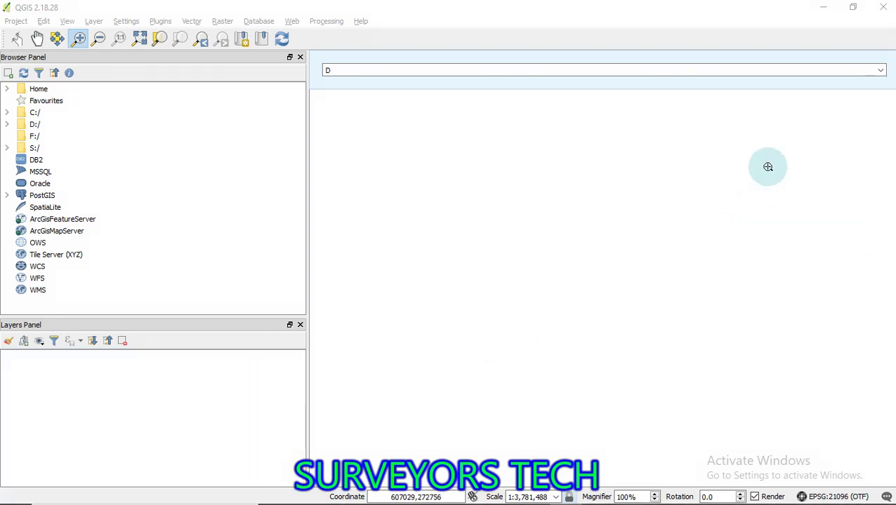
Step: Outline the status bar from the coordinate field to the EPSG code with a red rectangle annotation and clear it
{"action": "key", "text": "ctrl+shift+d"}
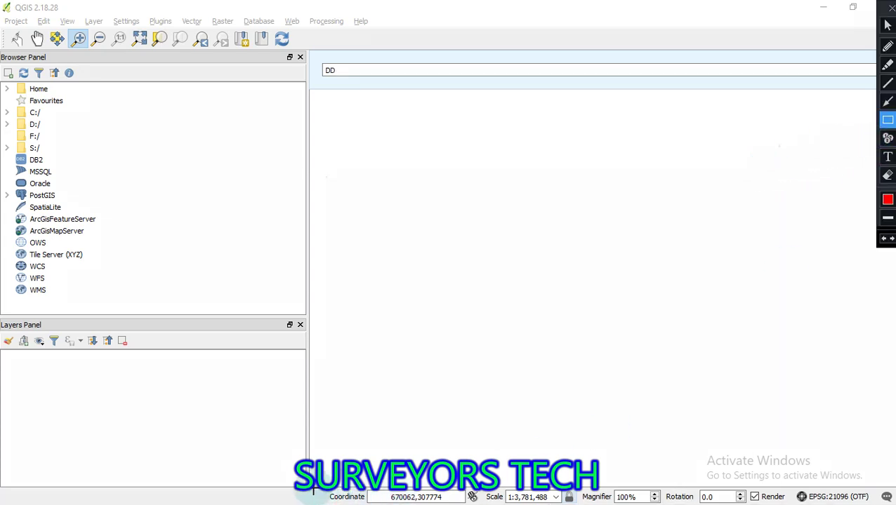
{"action": "mouse_move", "coordinate": [313, 490]}
{"action": "left_mouse_down"}
{"action": "mouse_move", "coordinate": [470, 504]}
{"action": "mouse_move", "coordinate": [893, 504]}
{"action": "left_mouse_up"}
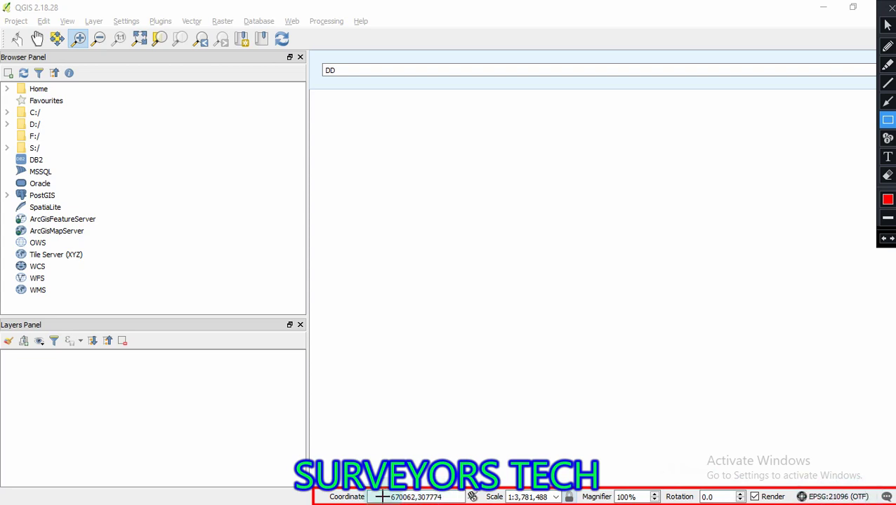
{"action": "key", "text": "Escape"}
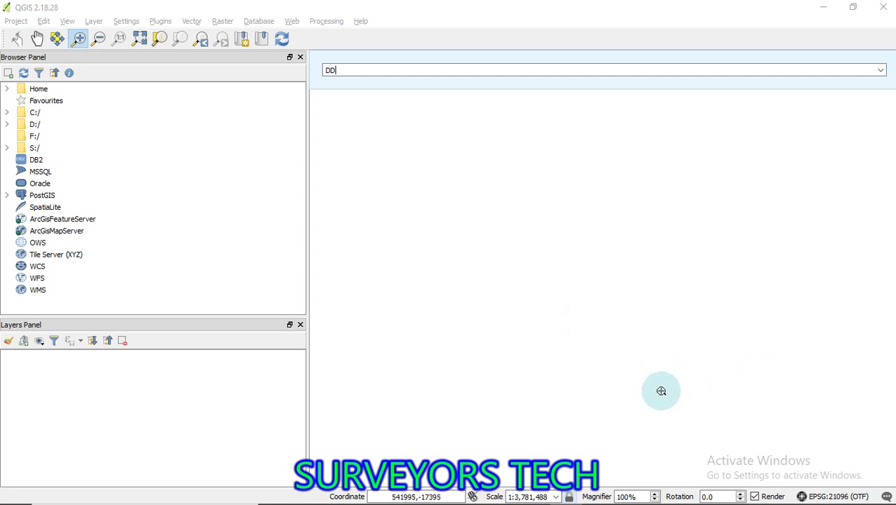
Step: Zoom out repeatedly on the empty map canvas to examine how the coordinate and scale fields respond
{"action": "left_click", "coordinate": [450, 497]}
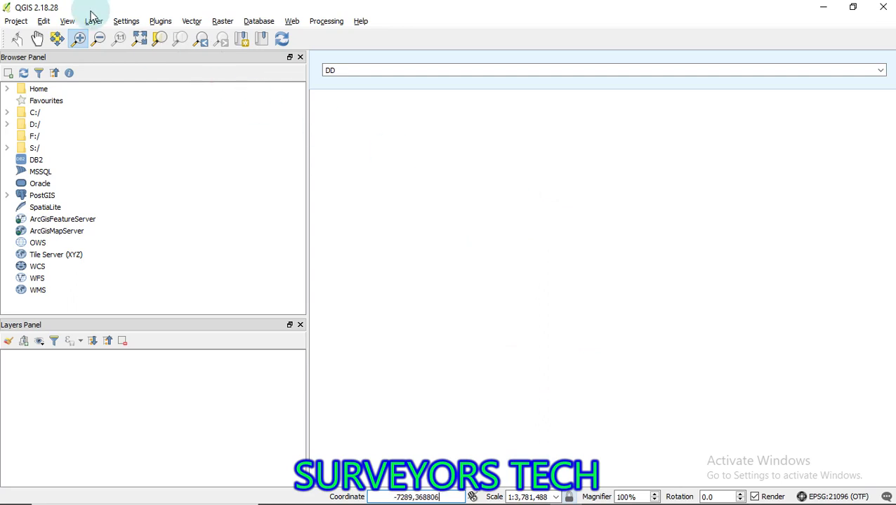
{"action": "left_click", "coordinate": [98, 38]}
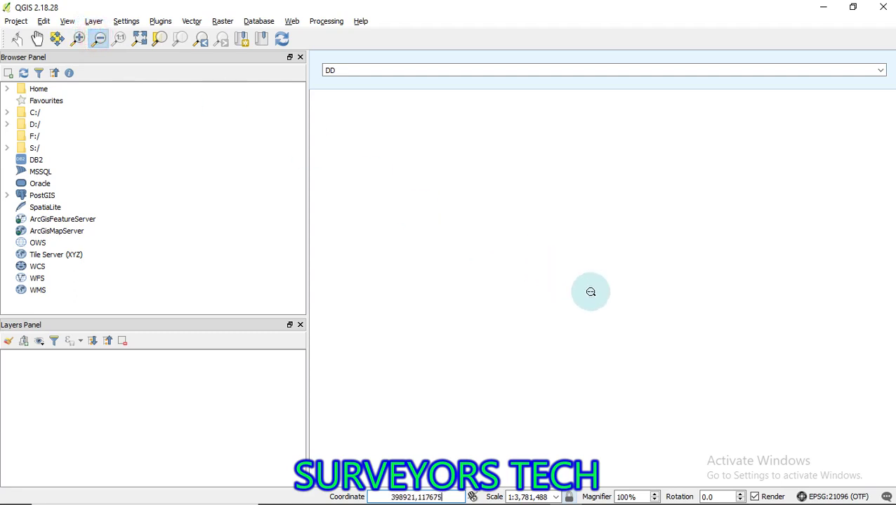
{"action": "left_click", "coordinate": [590, 292]}
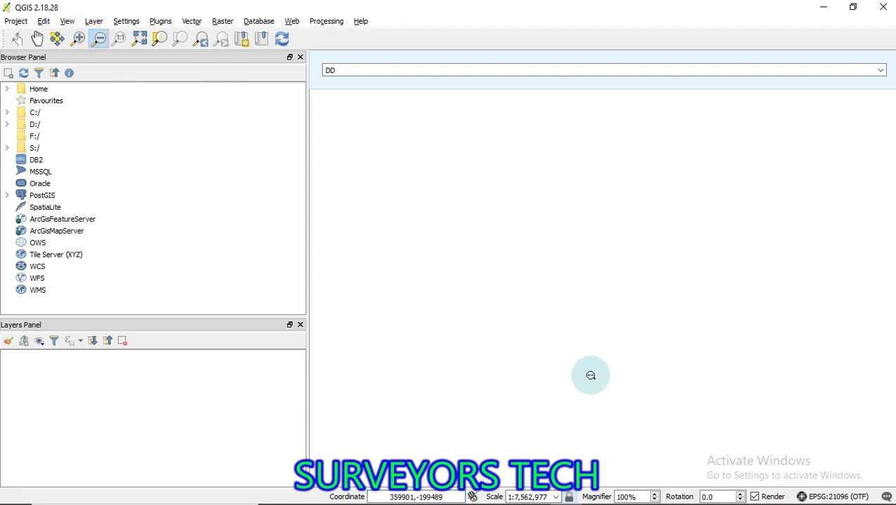
{"action": "left_click", "coordinate": [544, 314]}
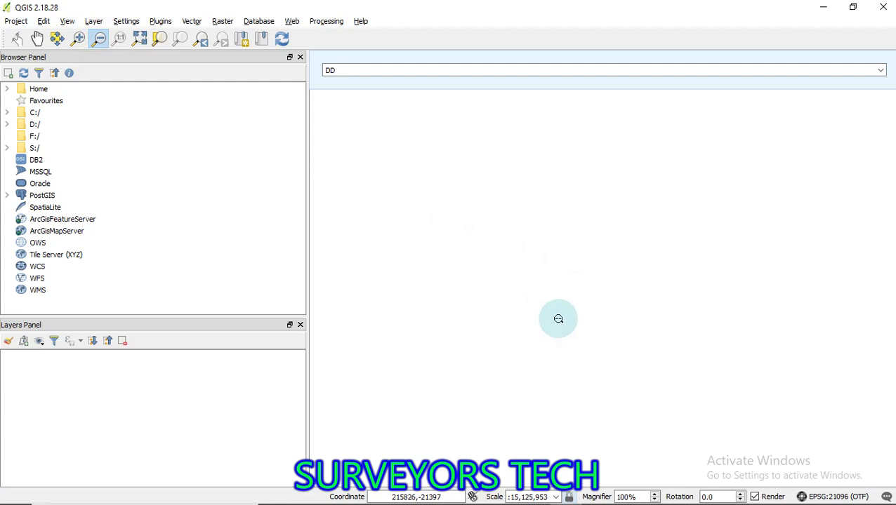
{"action": "left_click", "coordinate": [656, 324]}
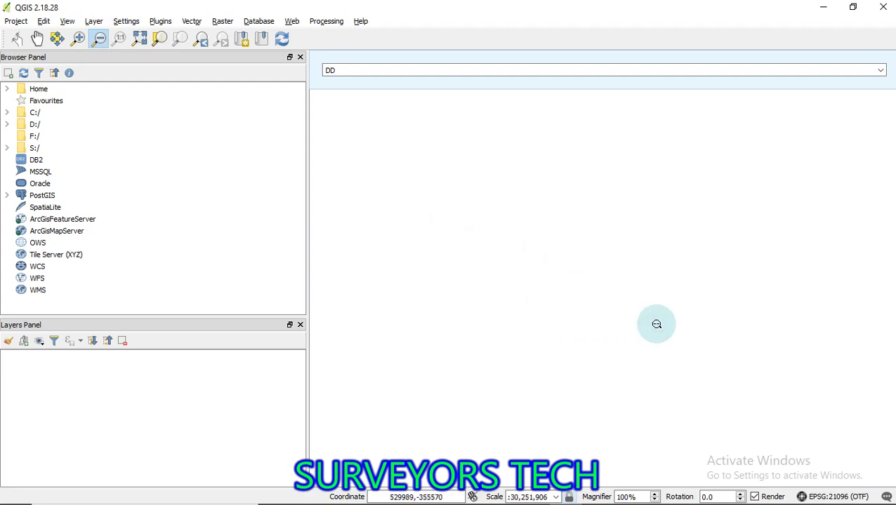
{"action": "left_click", "coordinate": [657, 327]}
{"action": "left_click", "coordinate": [554, 274]}
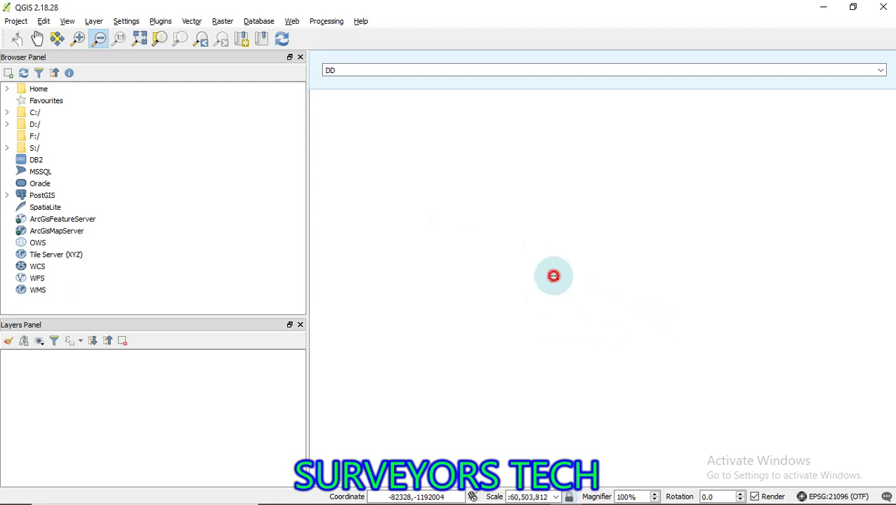
{"action": "left_click", "coordinate": [607, 299]}
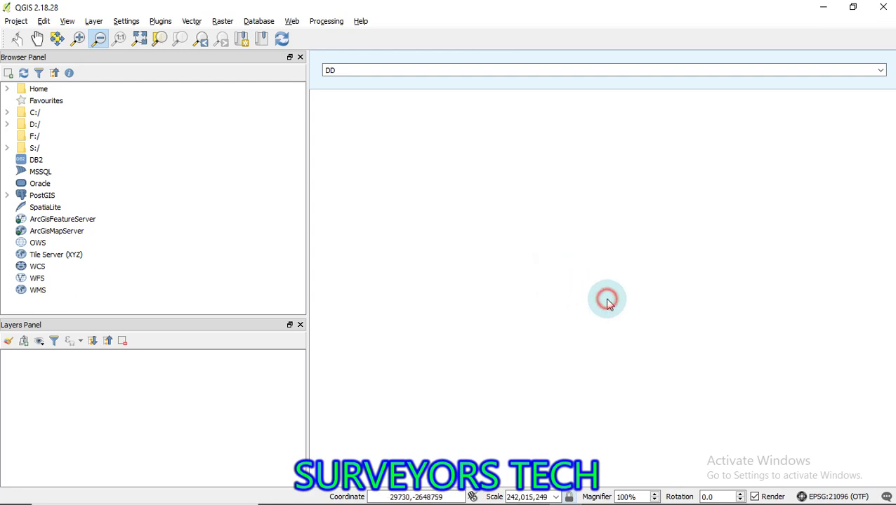
{"action": "left_click", "coordinate": [607, 299]}
{"action": "left_click", "coordinate": [608, 299]}
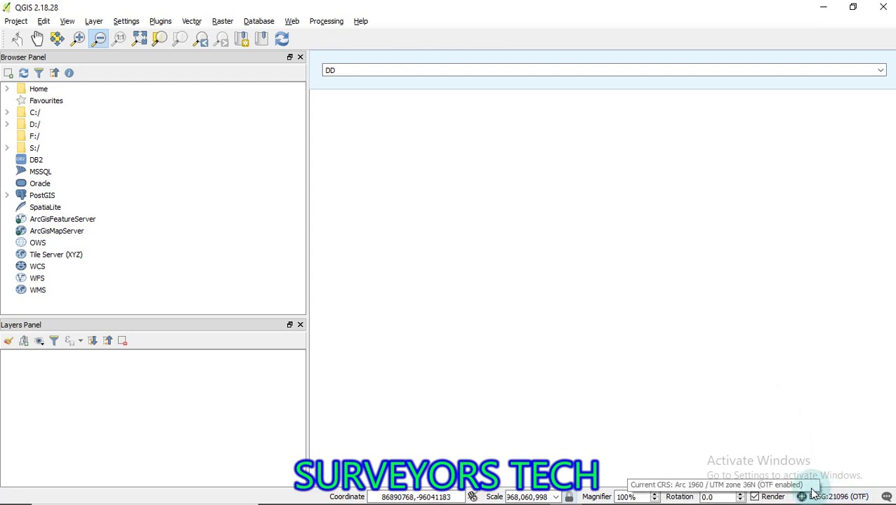
Step: Set the project's coordinate reference system to WGS 84 by filtering the list for EPSG code 4326
{"action": "left_click", "coordinate": [826, 495]}
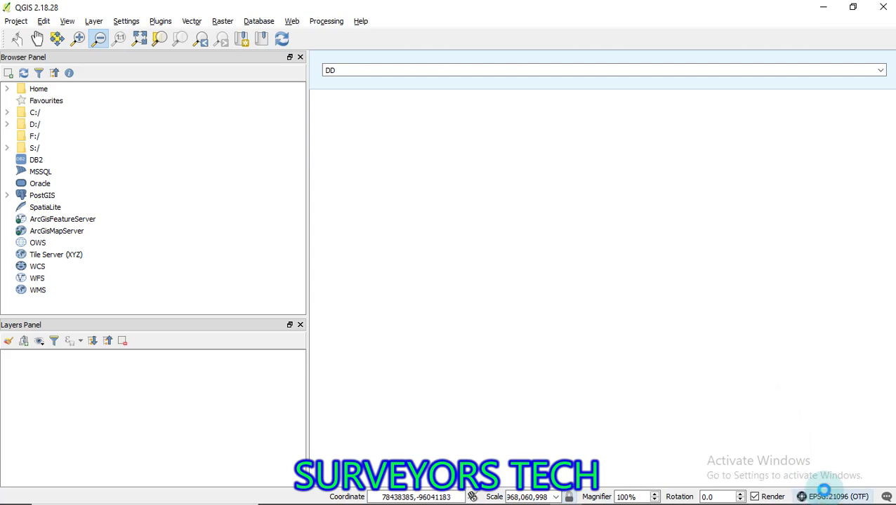
{"action": "left_click", "coordinate": [261, 150]}
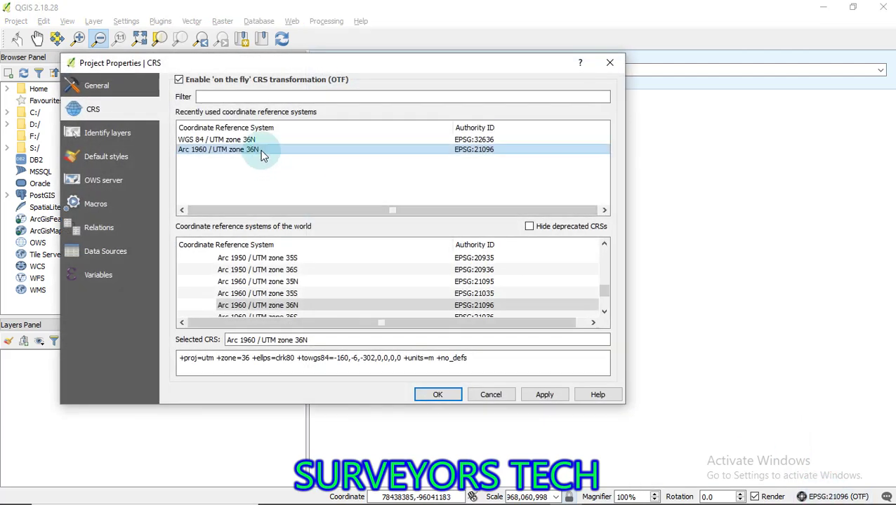
{"action": "left_click", "coordinate": [246, 97]}
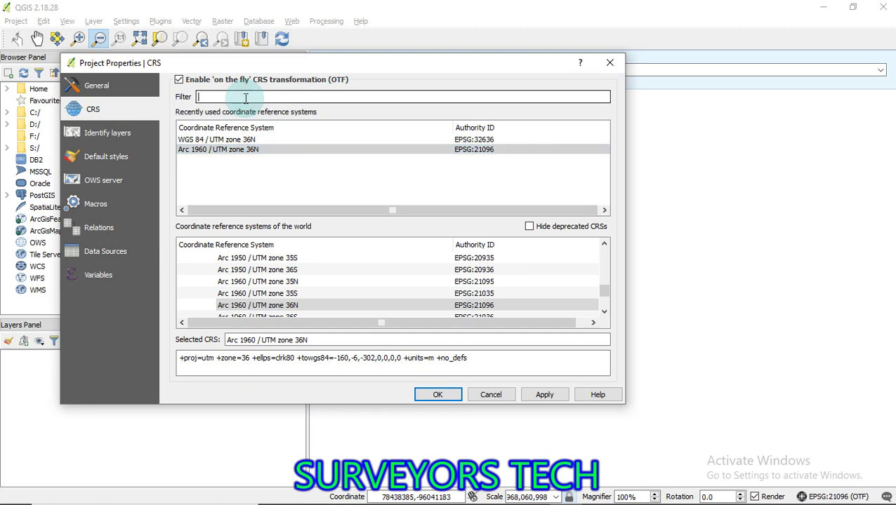
{"action": "type", "text": "42"}
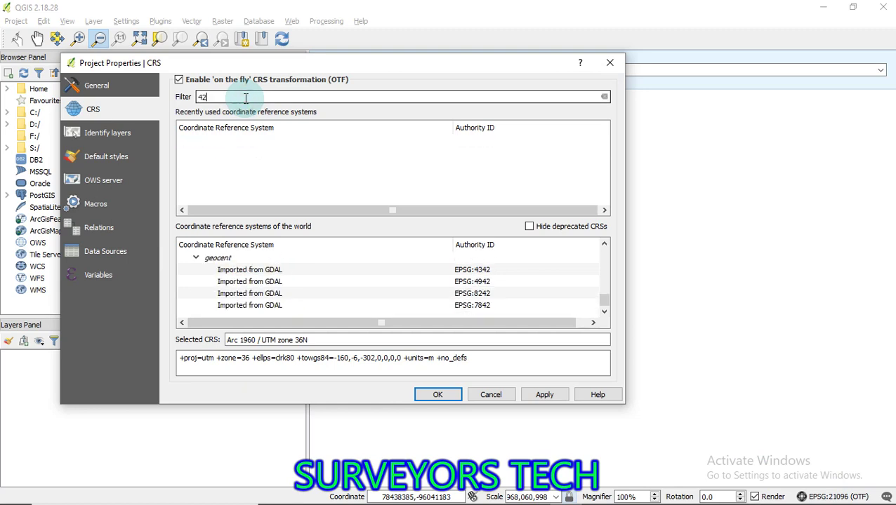
{"action": "key", "text": "BackSpace"}
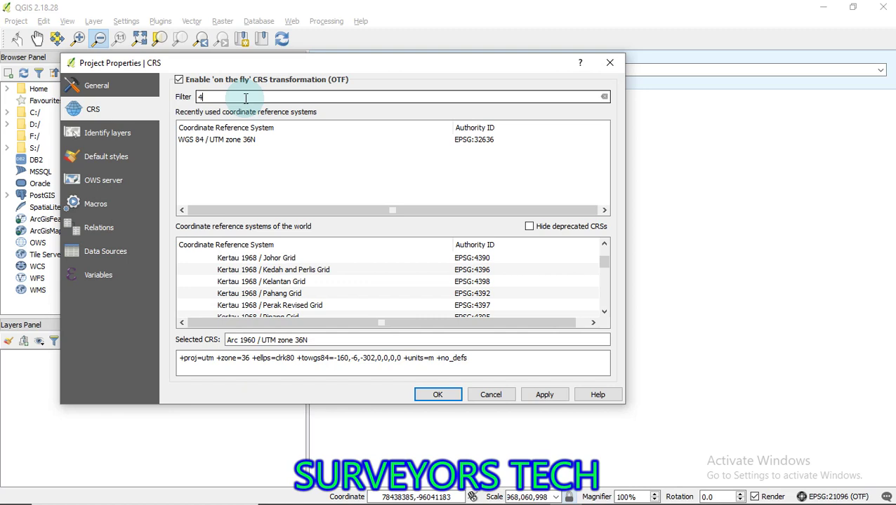
{"action": "type", "text": "326"}
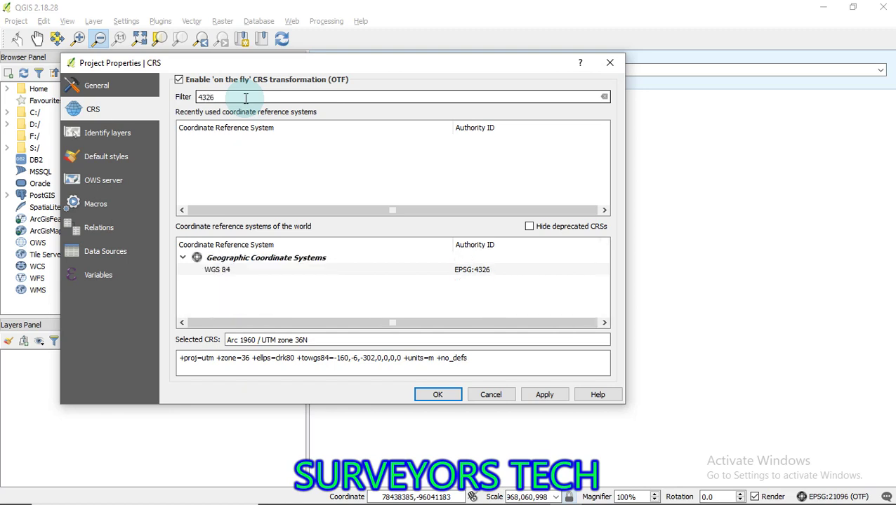
{"action": "left_click", "coordinate": [316, 272]}
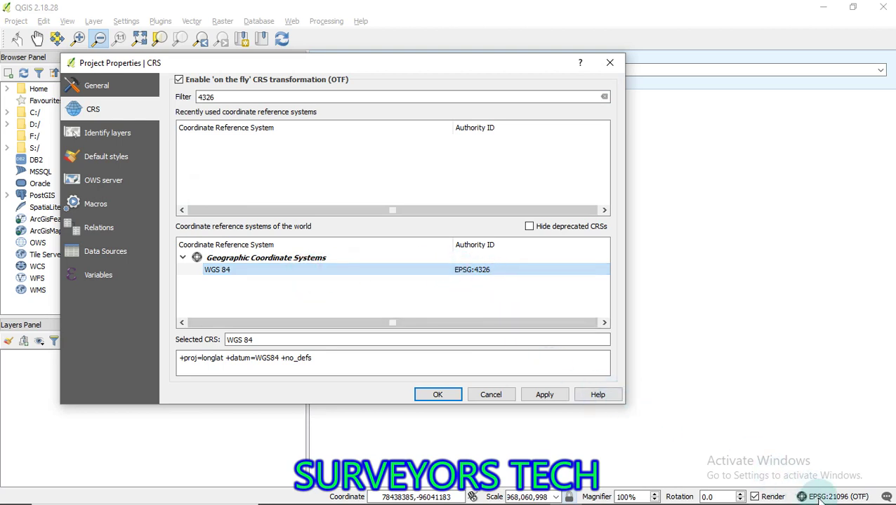
{"action": "left_click", "coordinate": [454, 395]}
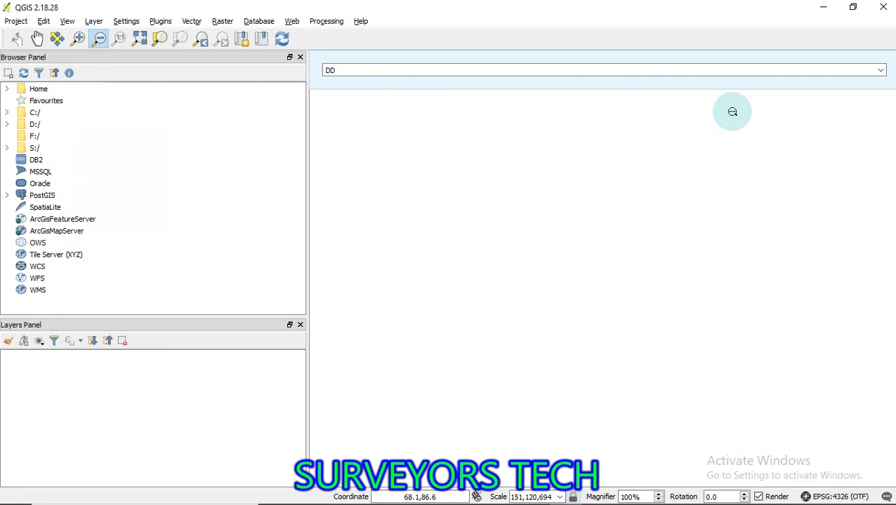
Step: Outline the empty map canvas with a red rectangle annotation and clear it
{"action": "key", "text": "ctrl+shift+r"}
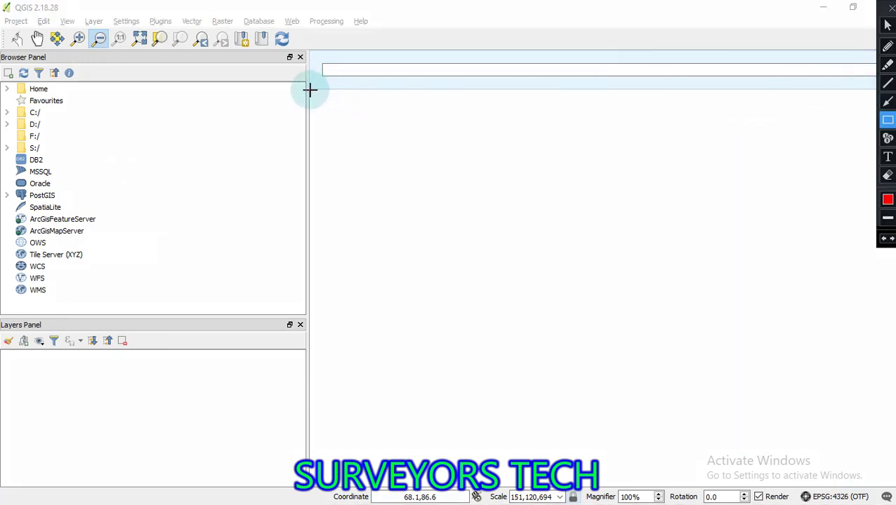
{"action": "mouse_move", "coordinate": [309, 90]}
{"action": "left_mouse_down"}
{"action": "mouse_move", "coordinate": [640, 281]}
{"action": "mouse_move", "coordinate": [855, 431]}
{"action": "mouse_move", "coordinate": [871, 485]}
{"action": "left_mouse_up"}
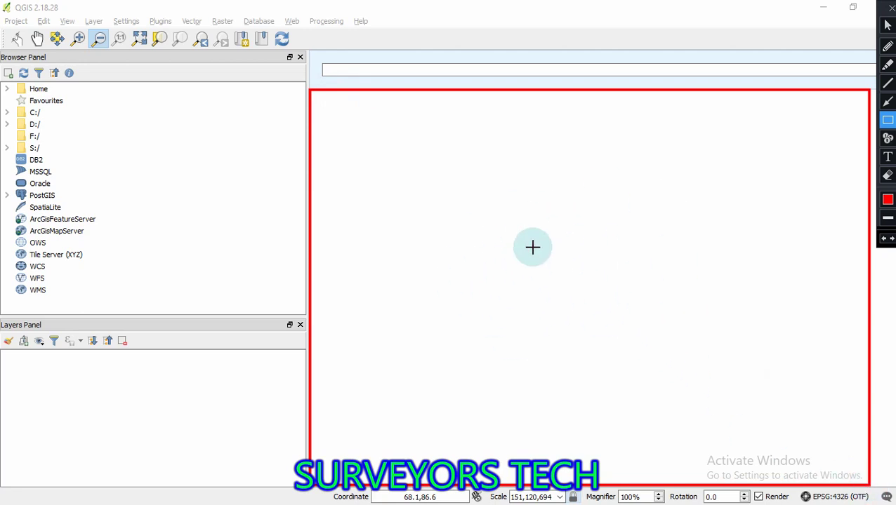
{"action": "key", "text": "Escape"}
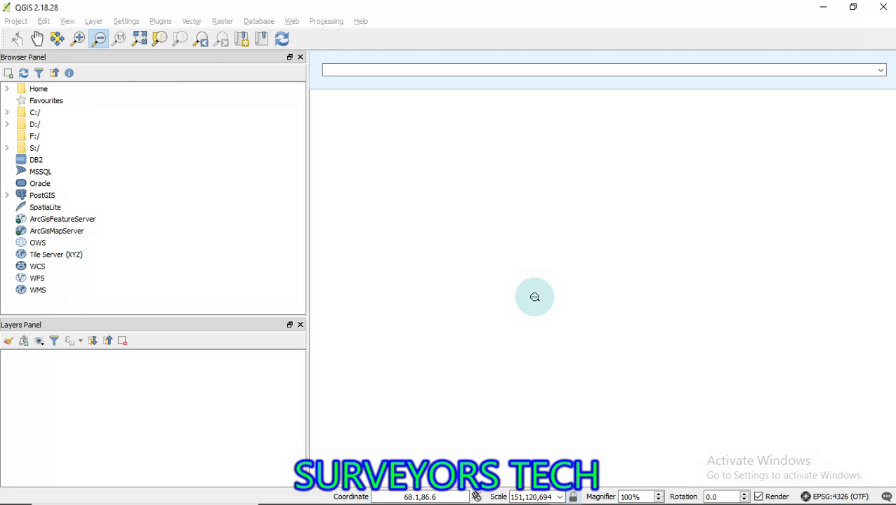
Step: Add Ug_Districts.shp from the Vector Data folder on the S:/ drive to the map and collapse the drive's folder tree
{"action": "left_click", "coordinate": [6, 149]}
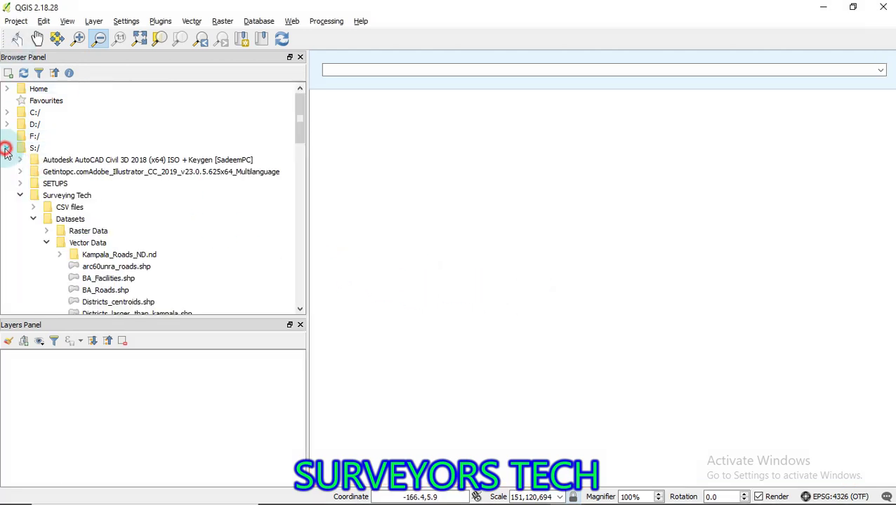
{"action": "scroll", "coordinate": [60, 239], "scroll_direction": "down", "scroll_amount": 10}
{"action": "left_click", "coordinate": [67, 232]}
{"action": "scroll", "coordinate": [66, 231], "scroll_direction": "down", "scroll_amount": 1}
{"action": "mouse_move", "coordinate": [102, 197]}
{"action": "left_mouse_down"}
{"action": "mouse_move", "coordinate": [149, 240]}
{"action": "mouse_move", "coordinate": [407, 261]}
{"action": "mouse_move", "coordinate": [398, 254]}
{"action": "left_mouse_up"}
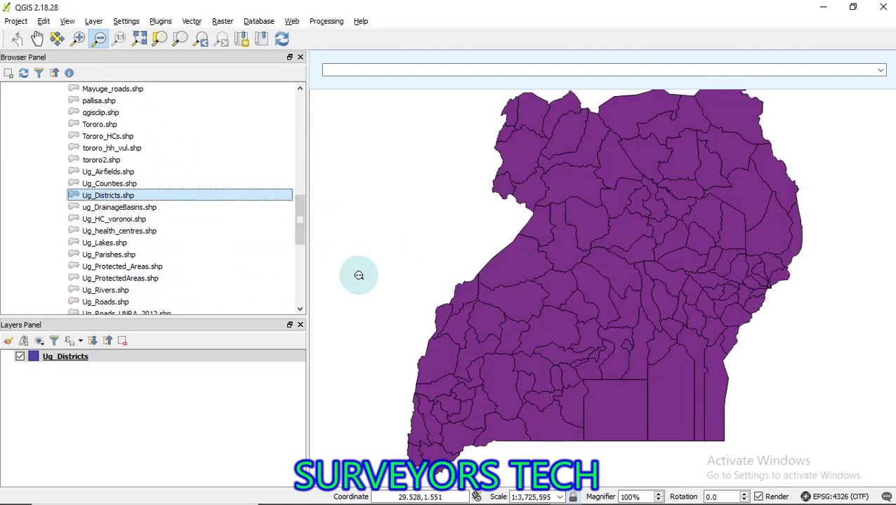
{"action": "scroll", "coordinate": [204, 171], "scroll_direction": "up", "scroll_amount": 15}
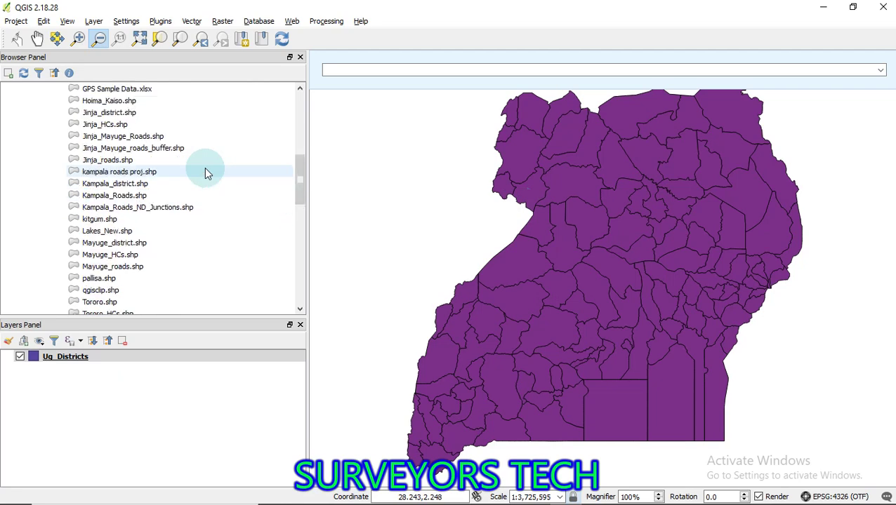
{"action": "left_click", "coordinate": [6, 149]}
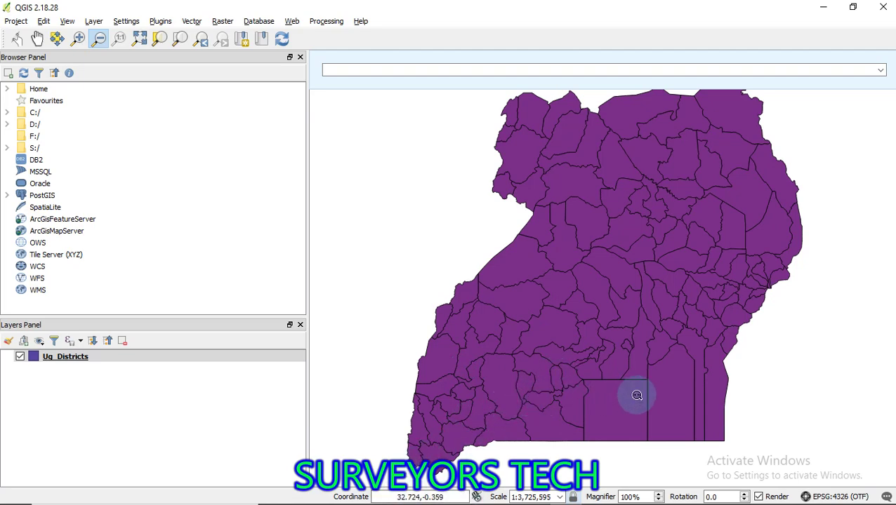
Step: Toggle the visibility of the Ug_Districts layer off and on several times, leaving the layer hidden
{"action": "left_click", "coordinate": [600, 304]}
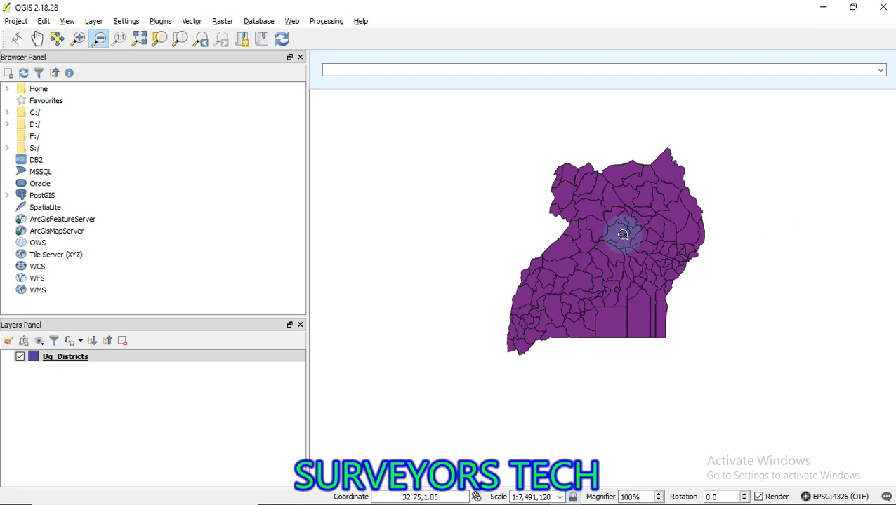
{"action": "left_click", "coordinate": [26, 357]}
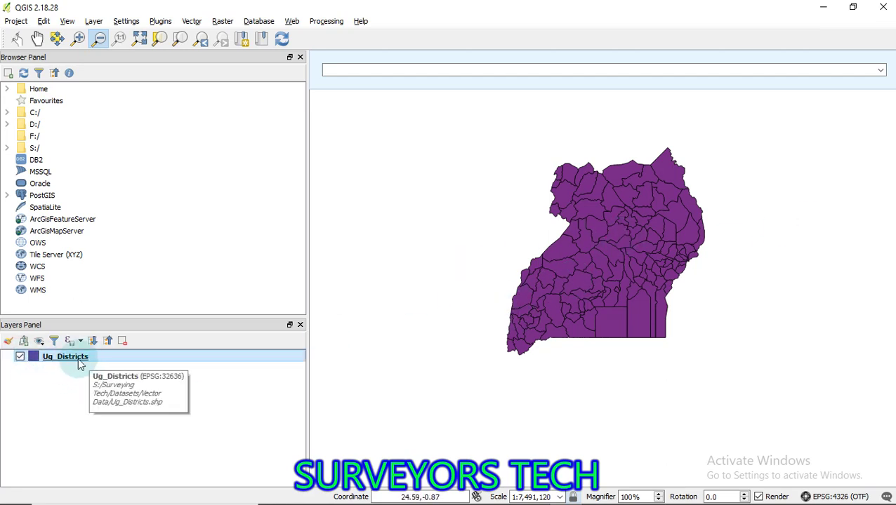
{"action": "left_click", "coordinate": [20, 357]}
{"action": "left_click", "coordinate": [19, 357]}
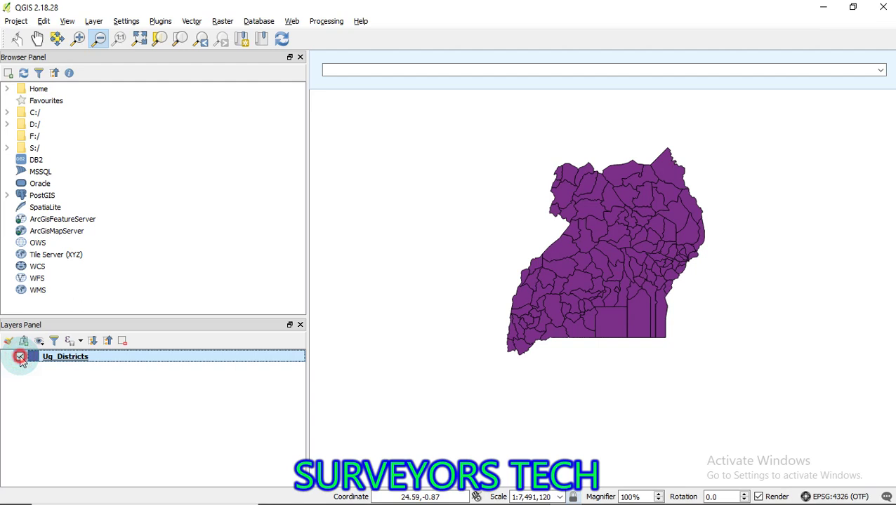
{"action": "left_click", "coordinate": [20, 357]}
{"action": "left_click", "coordinate": [20, 357]}
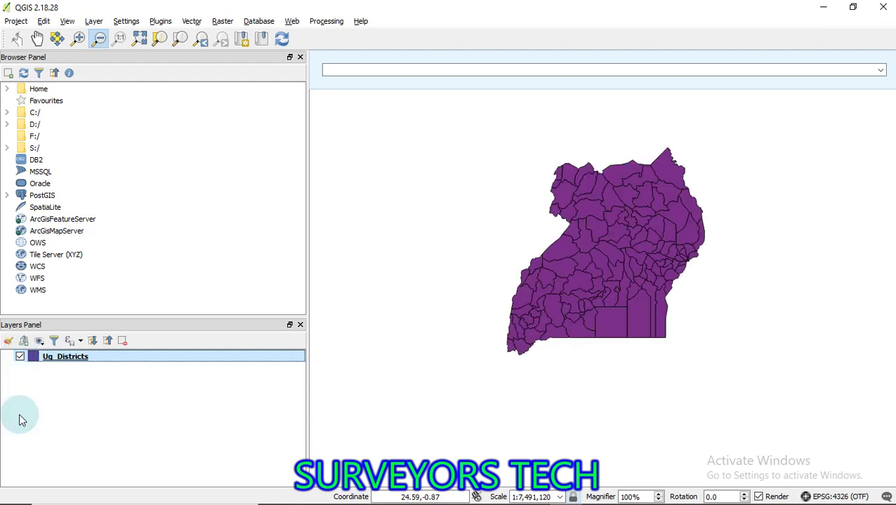
{"action": "left_click", "coordinate": [21, 357]}
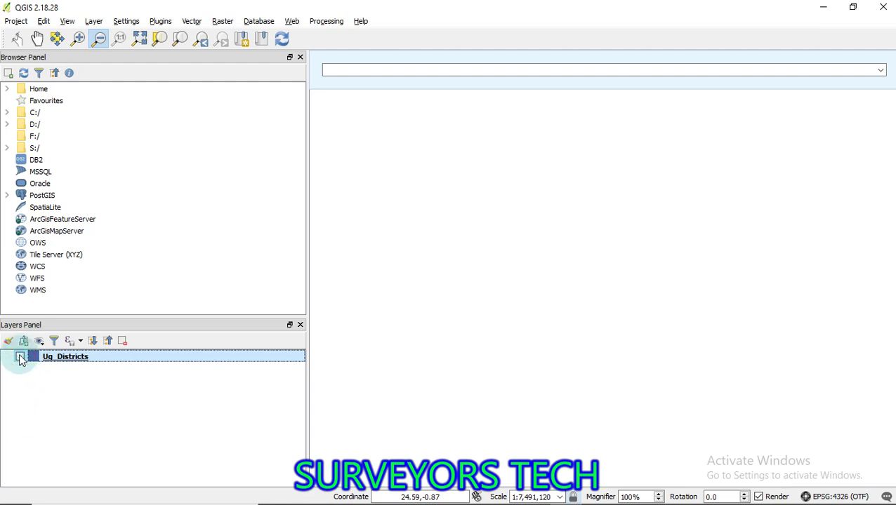
{"action": "left_click", "coordinate": [20, 357]}
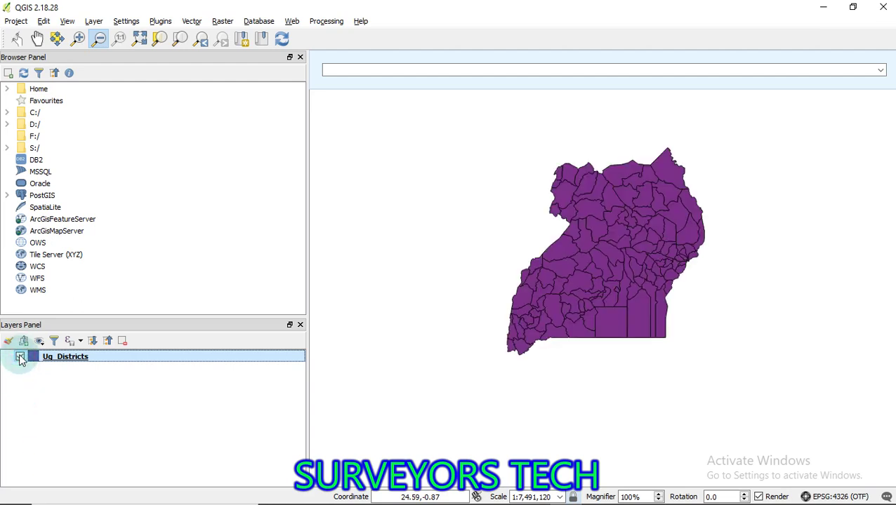
{"action": "left_click", "coordinate": [20, 358]}
{"action": "left_click", "coordinate": [21, 357]}
{"action": "left_click", "coordinate": [20, 358]}
Step: Switch to the qgis document in Word and review the tutorial outline's item on types of data used
{"action": "mouse_move", "coordinate": [365, 500]}
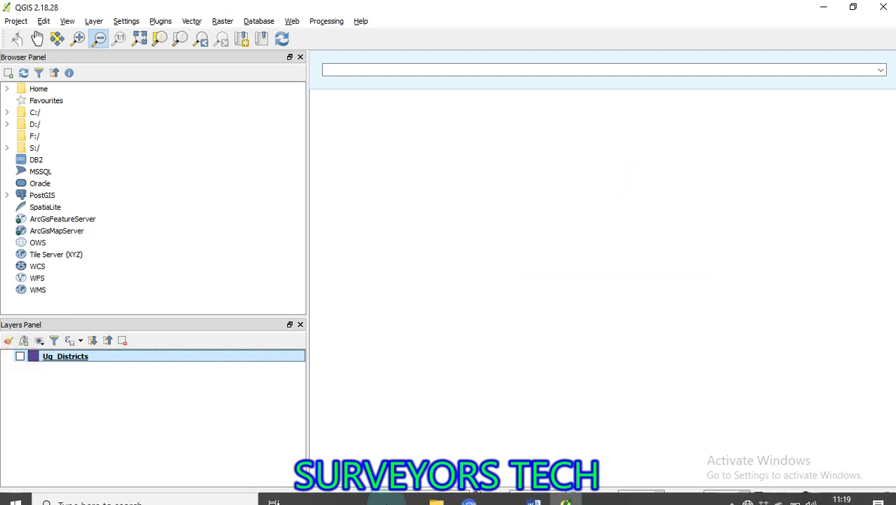
{"action": "left_click", "coordinate": [534, 495]}
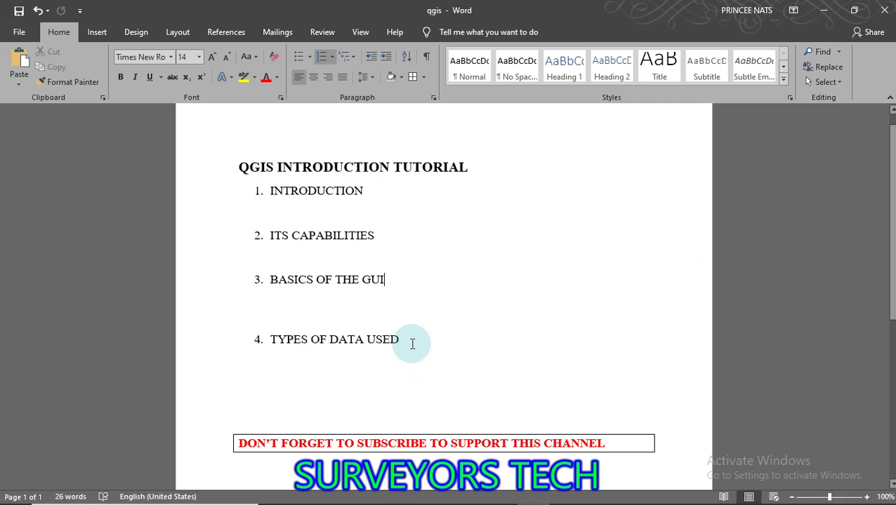
{"action": "mouse_move", "coordinate": [491, 503]}
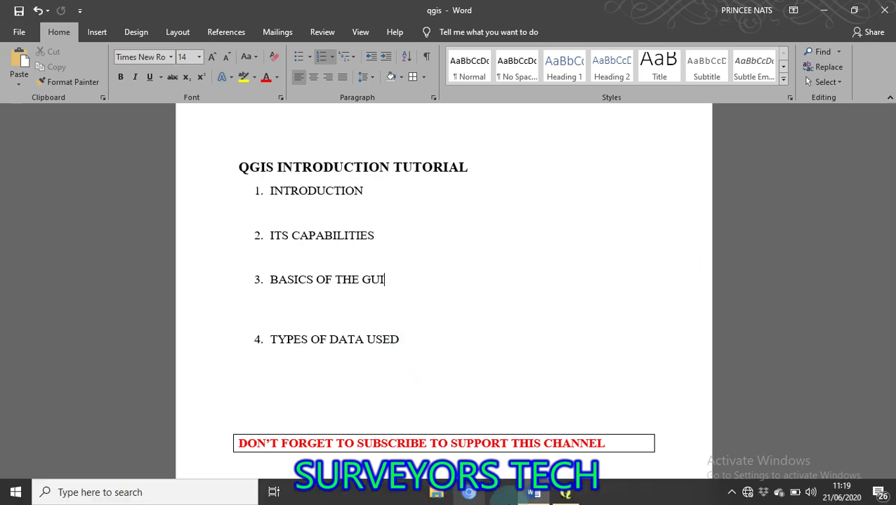
Step: Switch back to QGIS and turn the Ug_Districts layer's visibility on
{"action": "left_click", "coordinate": [558, 502]}
{"action": "left_click", "coordinate": [174, 368]}
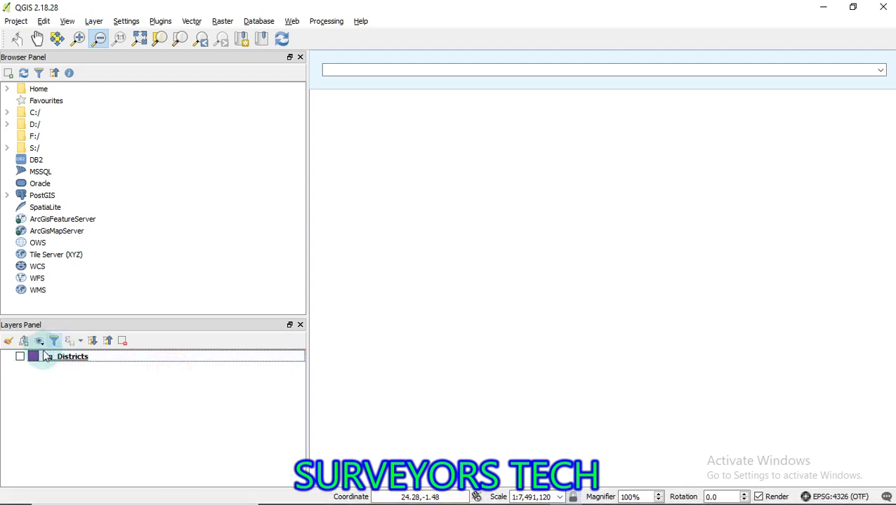
{"action": "left_click", "coordinate": [20, 357]}
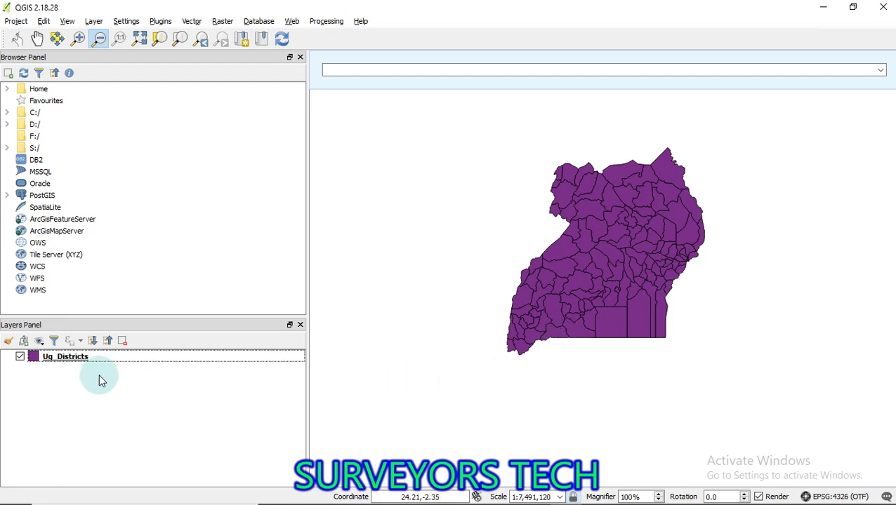
Step: Check the tutorial outline's item on types of data used in Word and return to QGIS
{"action": "mouse_move", "coordinate": [491, 502]}
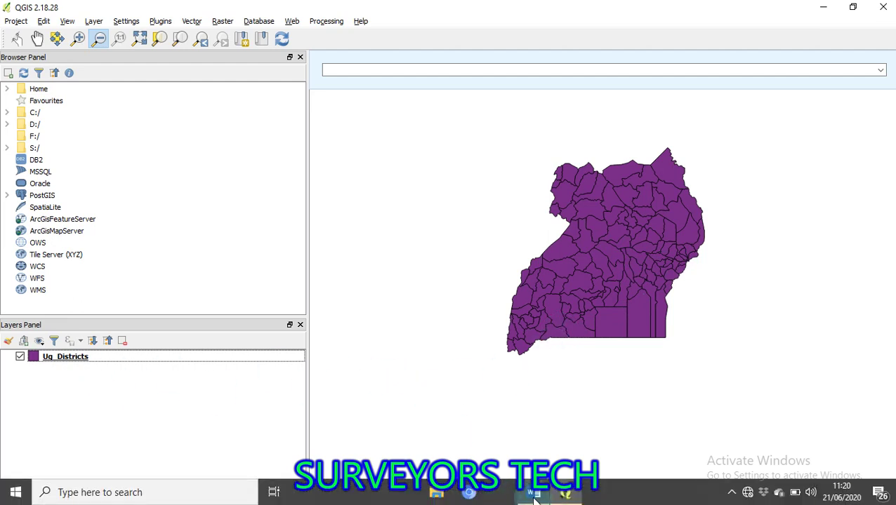
{"action": "mouse_move", "coordinate": [561, 500]}
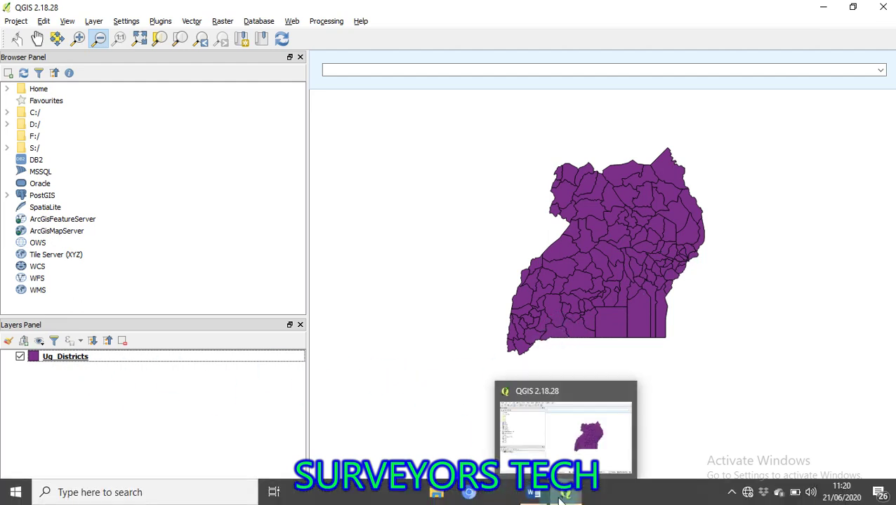
{"action": "left_click", "coordinate": [562, 500]}
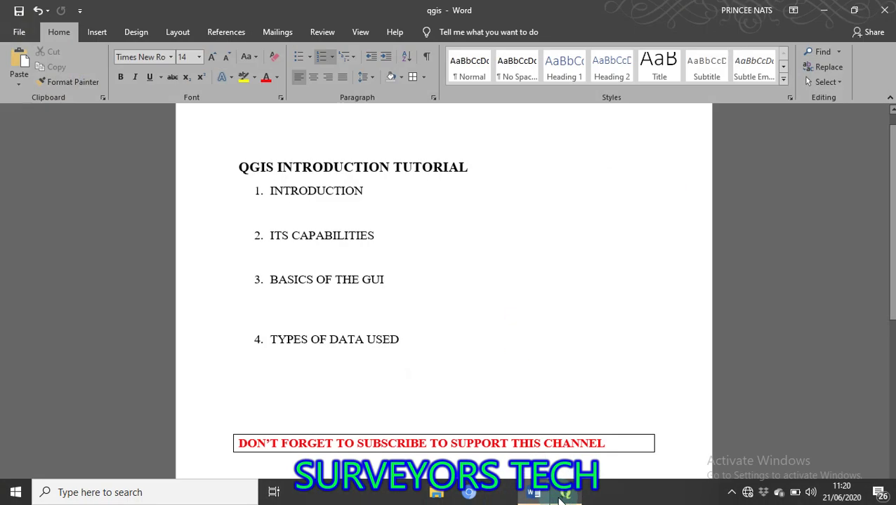
{"action": "left_click", "coordinate": [560, 498]}
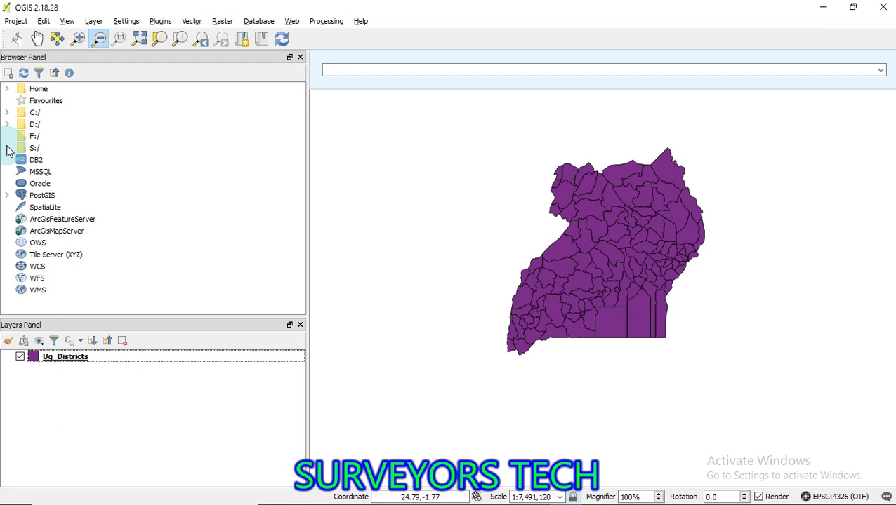
Step: Add Kampala image.img to the map from the Raster Data folder under Surveying Tech > Datasets on the S:/ drive
{"action": "left_click", "coordinate": [7, 148]}
{"action": "scroll", "coordinate": [94, 220], "scroll_direction": "down", "scroll_amount": 4}
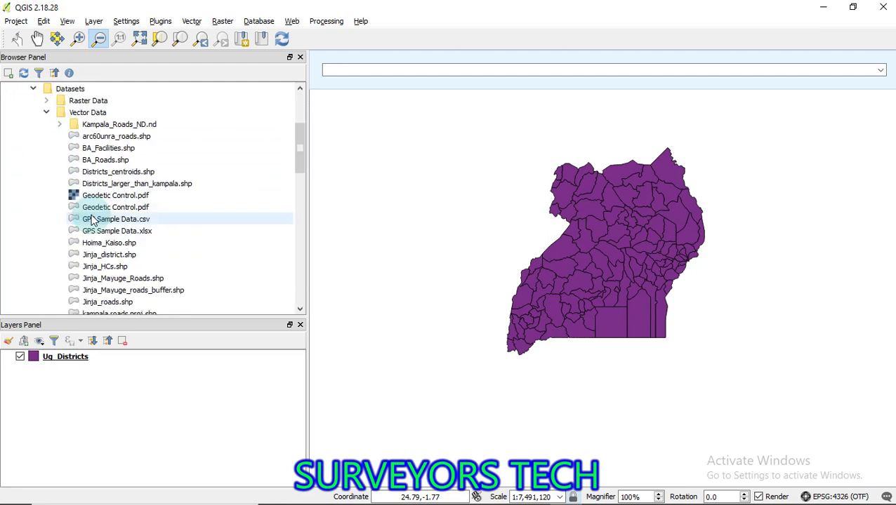
{"action": "scroll", "coordinate": [91, 221], "scroll_direction": "up", "scroll_amount": 1}
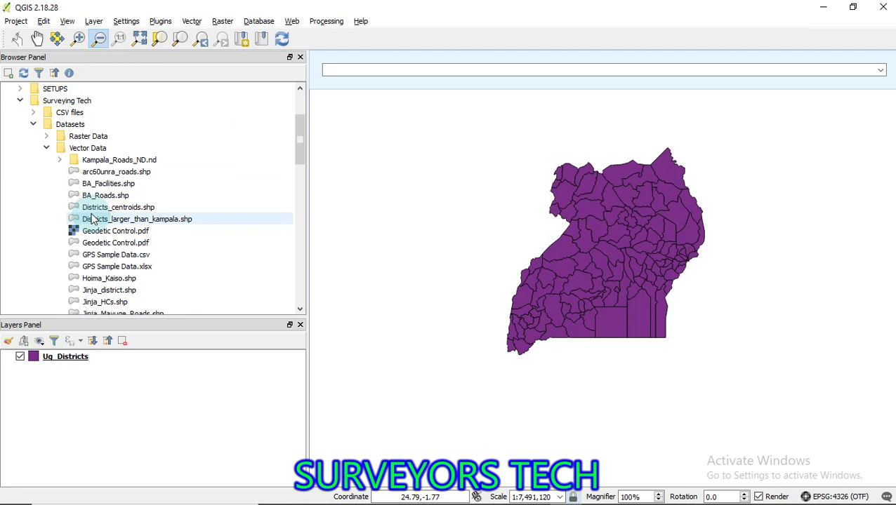
{"action": "left_click", "coordinate": [46, 148]}
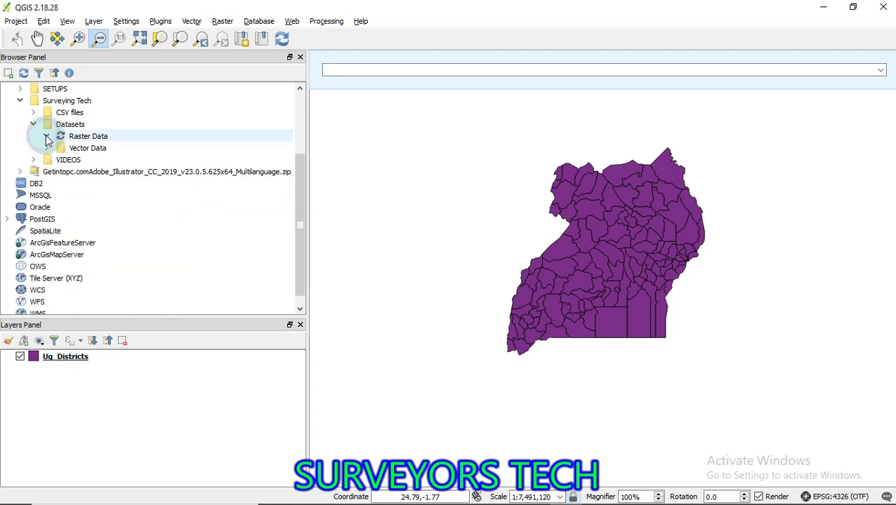
{"action": "left_click", "coordinate": [46, 136]}
{"action": "left_click_drag", "start_coordinate": [113, 148], "coordinate": [379, 197]}
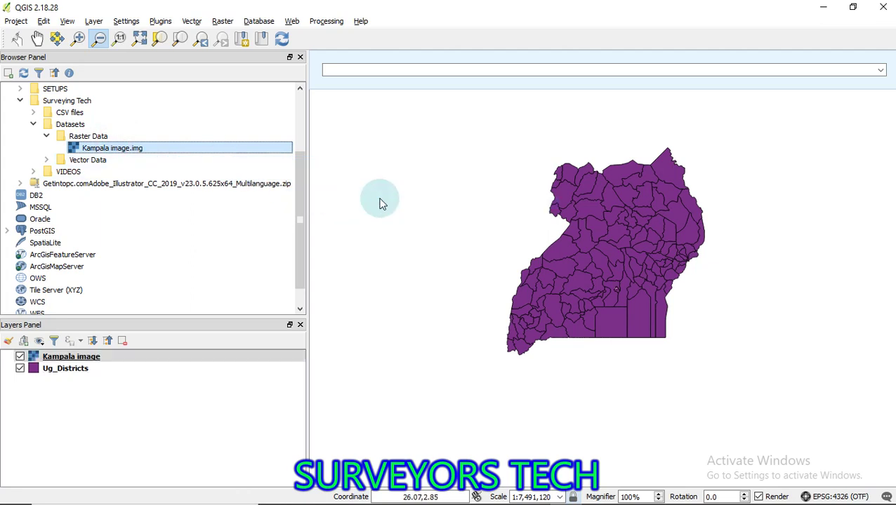
Step: Hide the Ug_Districts layer and fit the map view to the Kampala image layer
{"action": "left_click", "coordinate": [20, 368]}
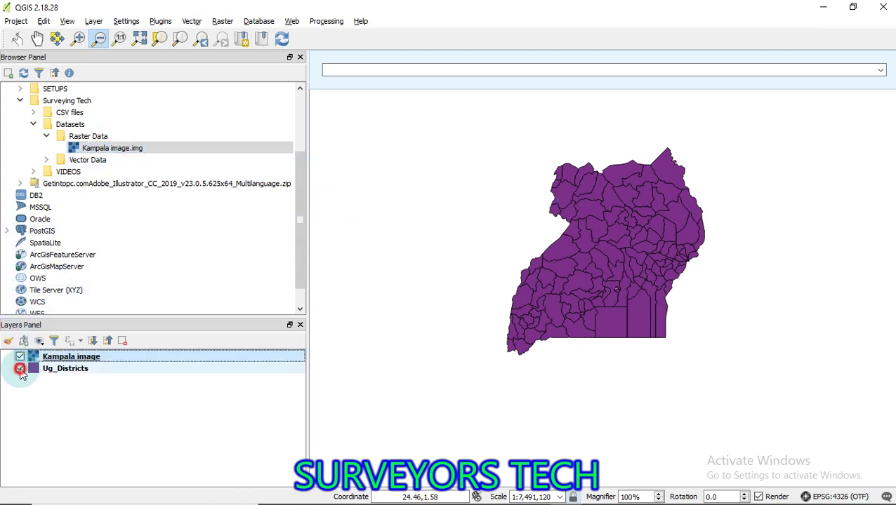
{"action": "right_click", "coordinate": [52, 360]}
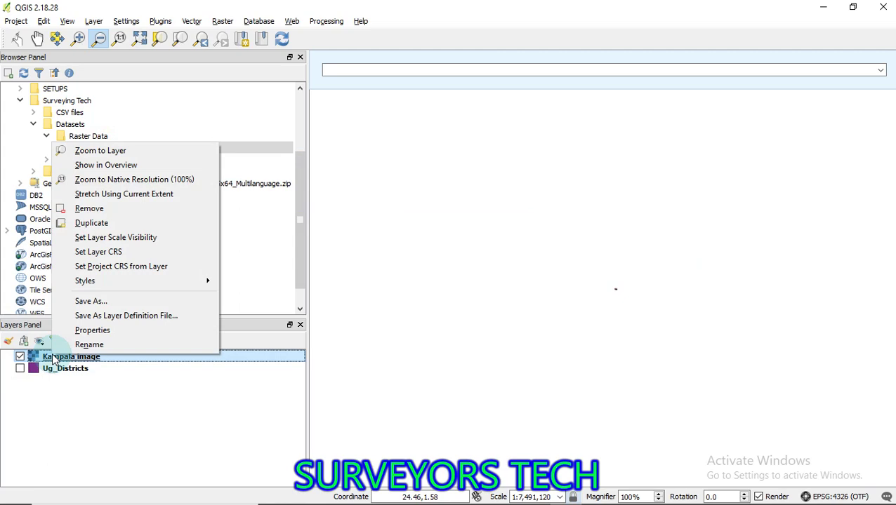
{"action": "left_click", "coordinate": [96, 151]}
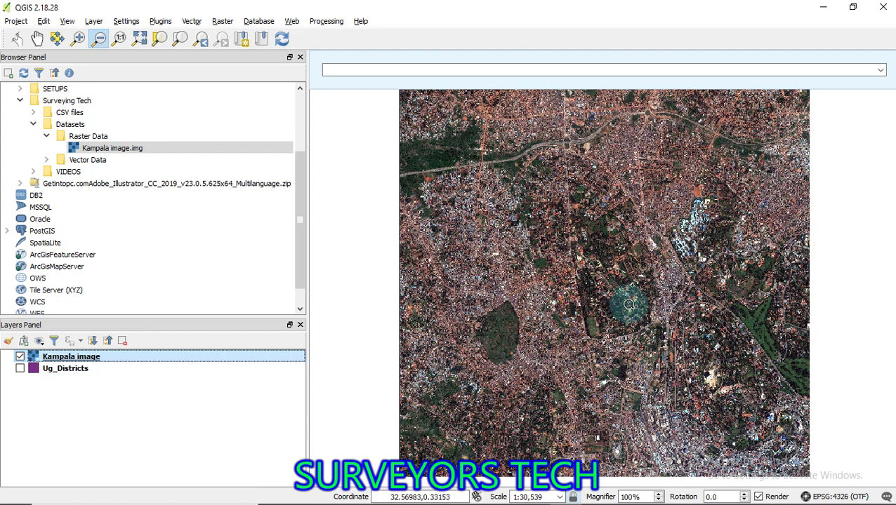
Step: Examine the Kampala image raster at scales from full extent down to individual pixels, especially around the green area
{"action": "scroll", "coordinate": [629, 304], "scroll_direction": "up", "scroll_amount": 6}
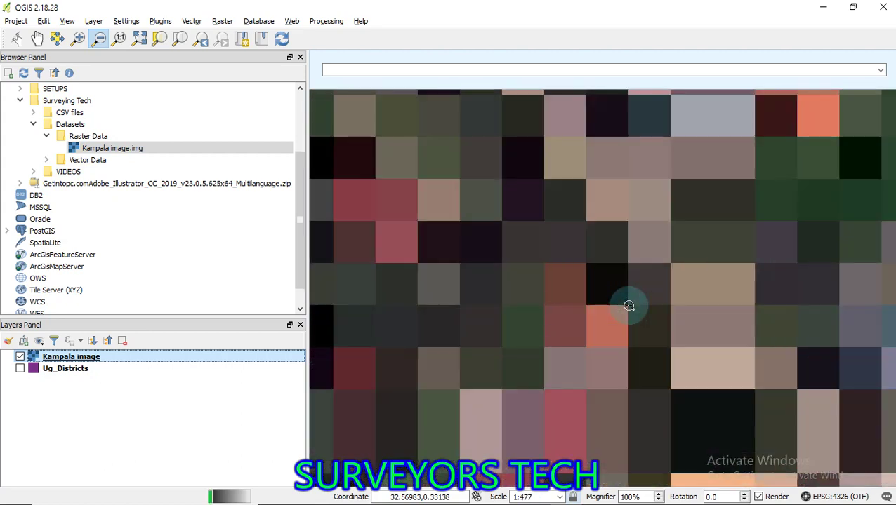
{"action": "scroll", "coordinate": [629, 304], "scroll_direction": "down", "scroll_amount": 5}
{"action": "scroll", "coordinate": [629, 304], "scroll_direction": "down", "scroll_amount": 2}
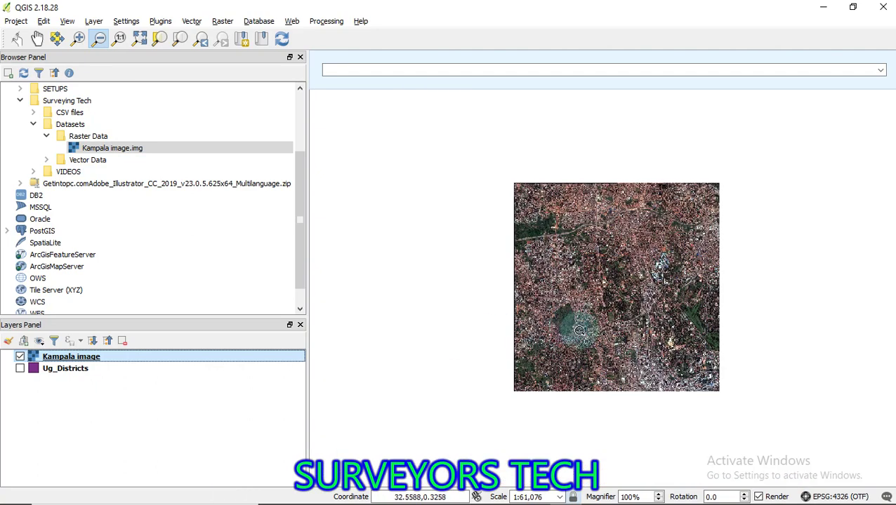
{"action": "scroll", "coordinate": [572, 323], "scroll_direction": "up", "scroll_amount": 8}
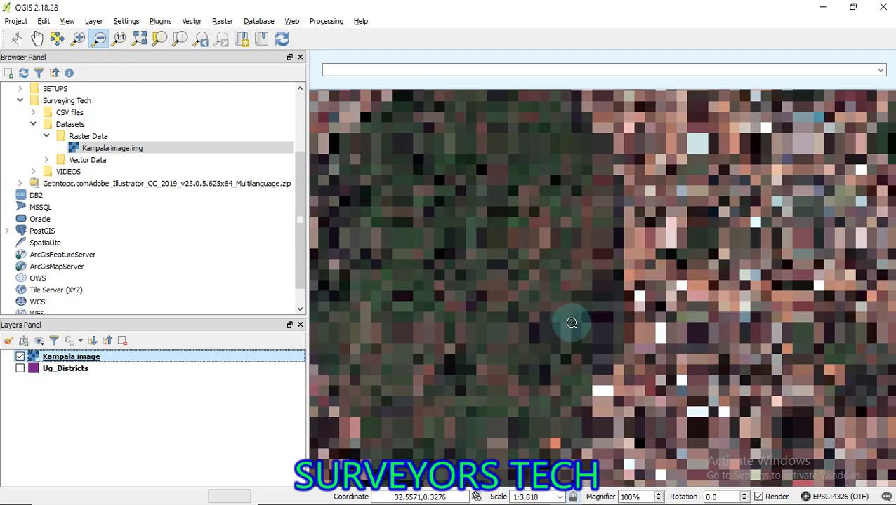
{"action": "scroll", "coordinate": [573, 323], "scroll_direction": "down", "scroll_amount": 1}
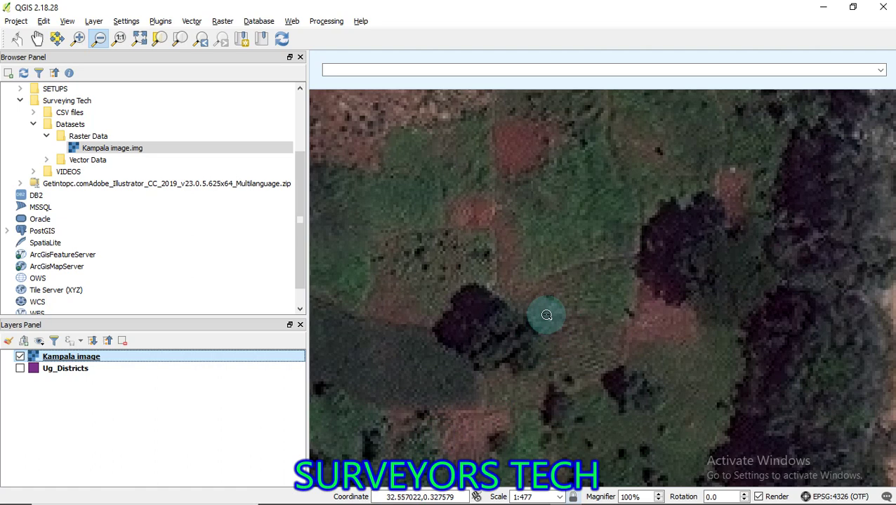
{"action": "left_click", "coordinate": [546, 315]}
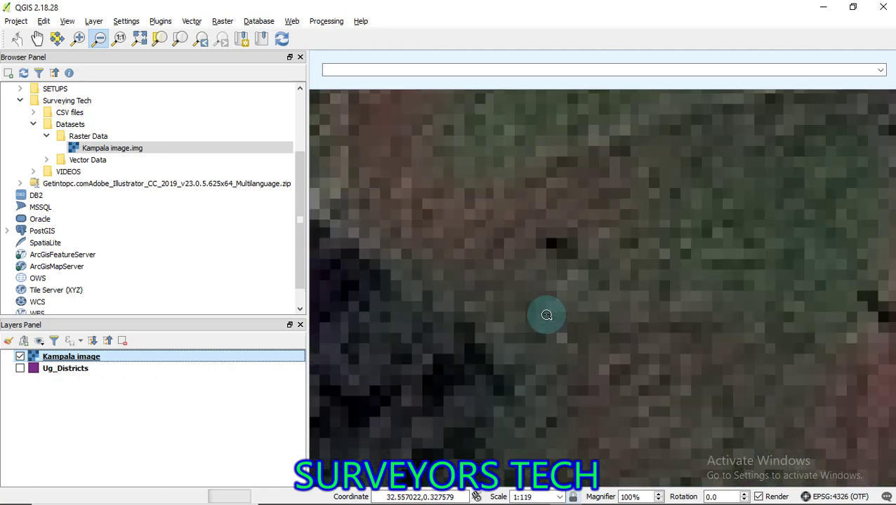
{"action": "left_click", "coordinate": [546, 315]}
{"action": "left_click", "coordinate": [546, 315]}
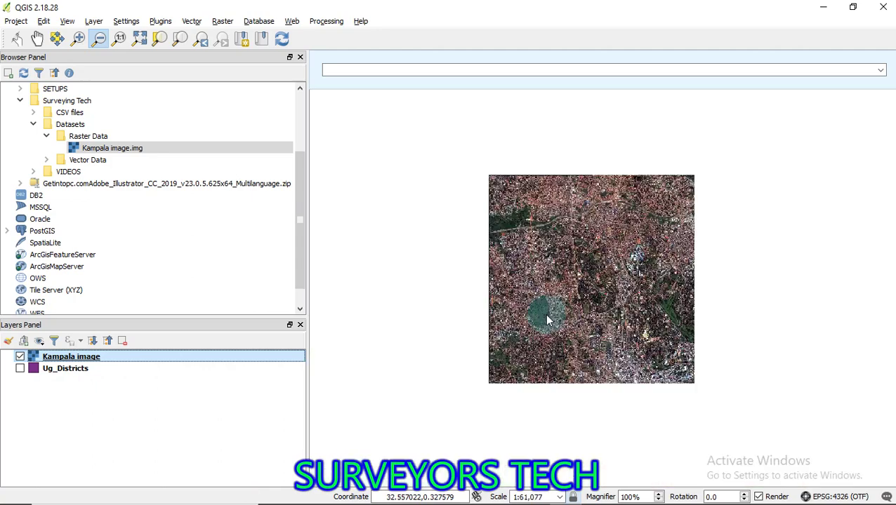
{"action": "scroll", "coordinate": [546, 316], "scroll_direction": "up", "scroll_amount": 5}
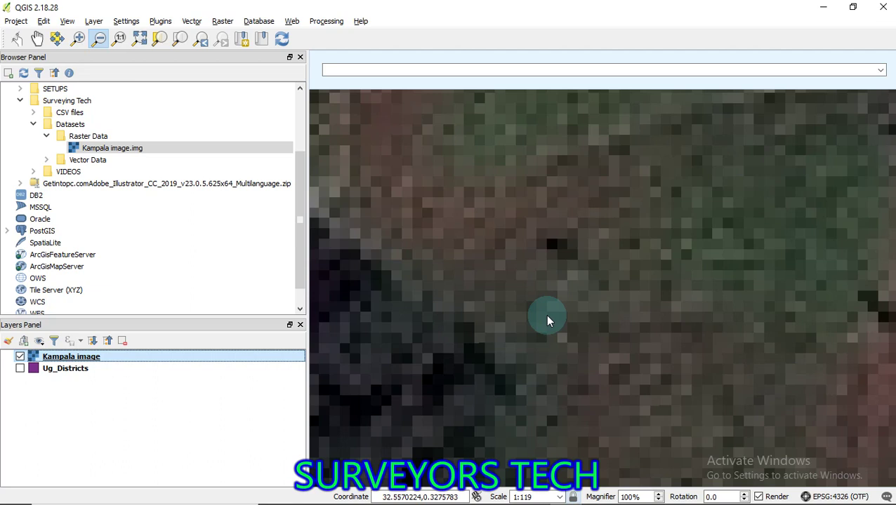
{"action": "scroll", "coordinate": [545, 314], "scroll_direction": "up", "scroll_amount": 2}
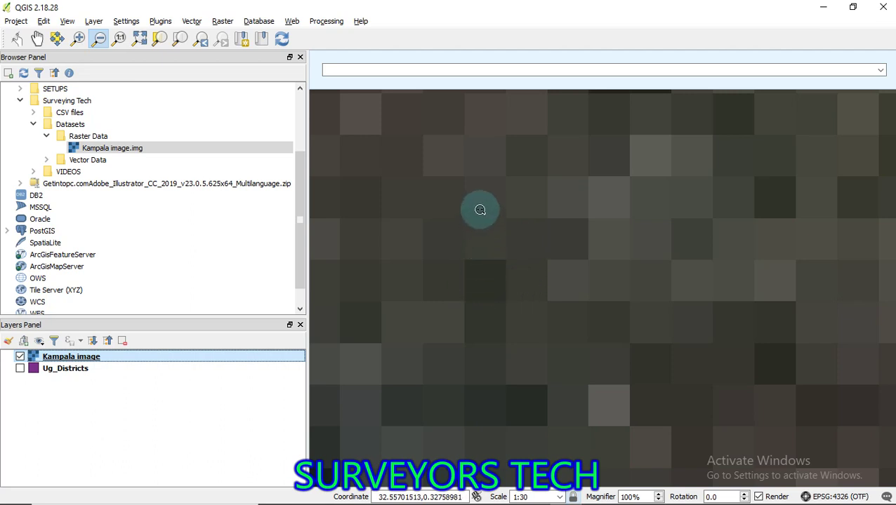
{"action": "left_click", "coordinate": [558, 193]}
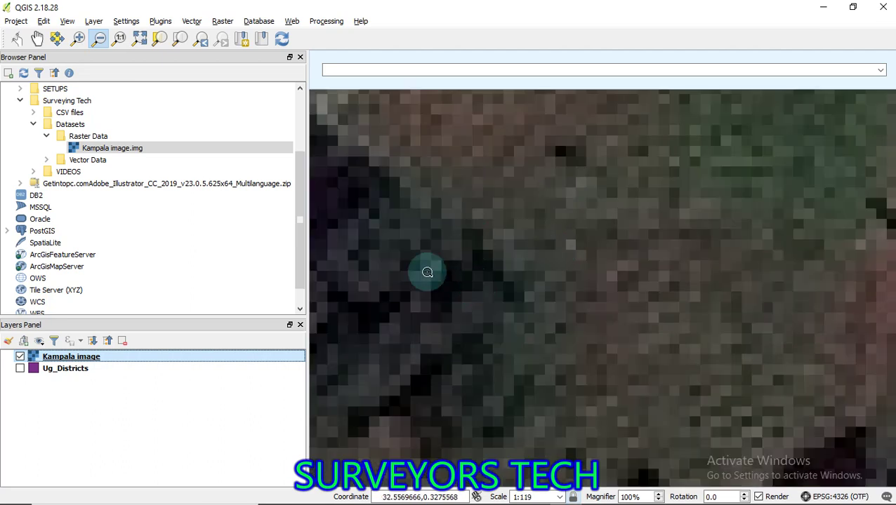
{"action": "left_click_drag", "start_coordinate": [427, 272], "coordinate": [429, 277]}
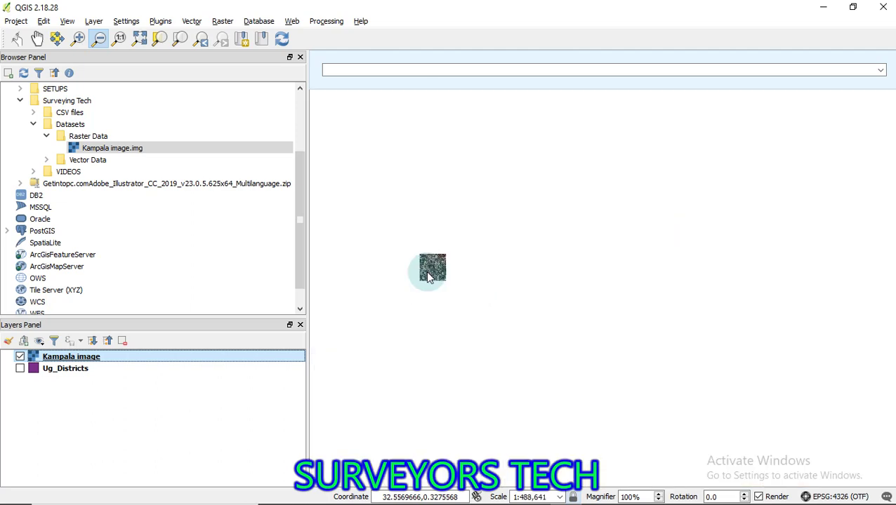
{"action": "scroll", "coordinate": [428, 272], "scroll_direction": "up", "scroll_amount": 12}
{"action": "scroll", "coordinate": [428, 273], "scroll_direction": "down", "scroll_amount": 6}
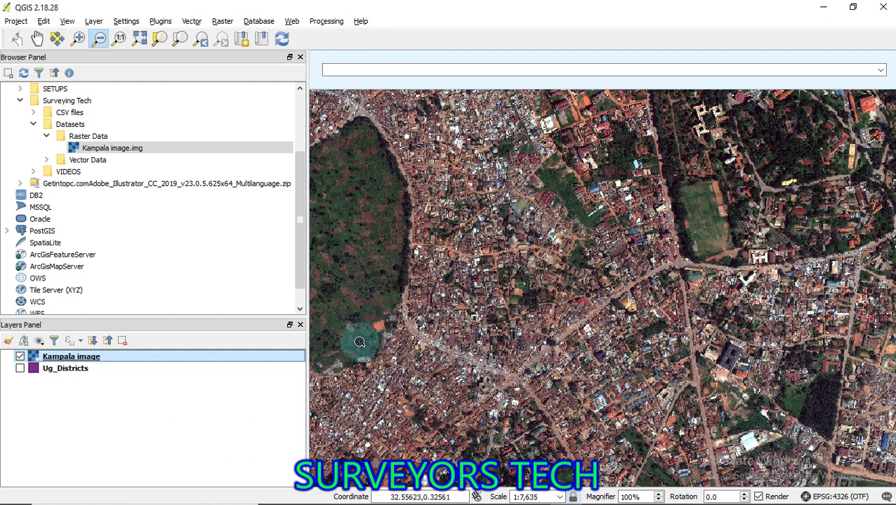
{"action": "scroll", "coordinate": [360, 341], "scroll_direction": "up", "scroll_amount": 7}
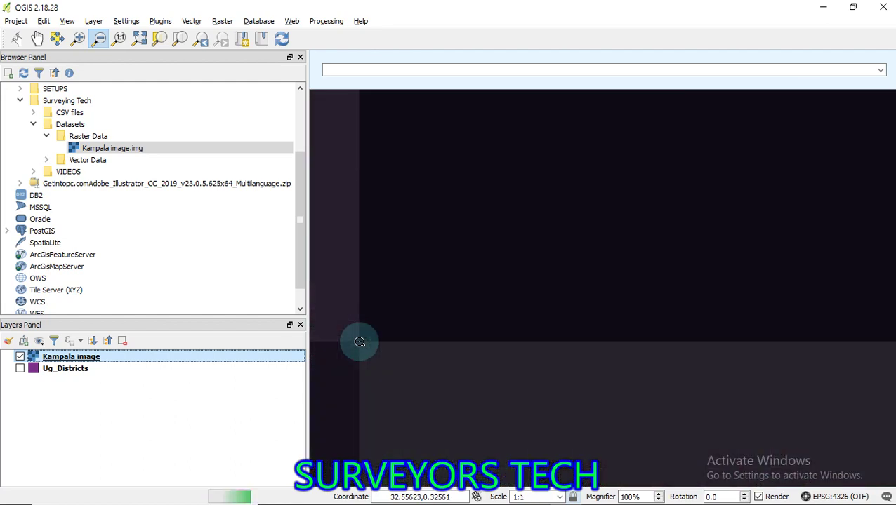
{"action": "scroll", "coordinate": [360, 342], "scroll_direction": "up", "scroll_amount": 2}
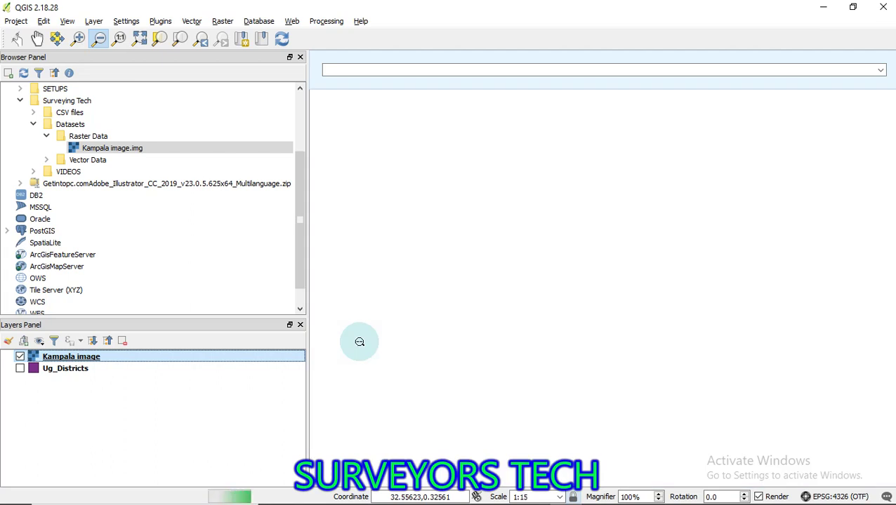
{"action": "scroll", "coordinate": [463, 371], "scroll_direction": "down", "scroll_amount": 3}
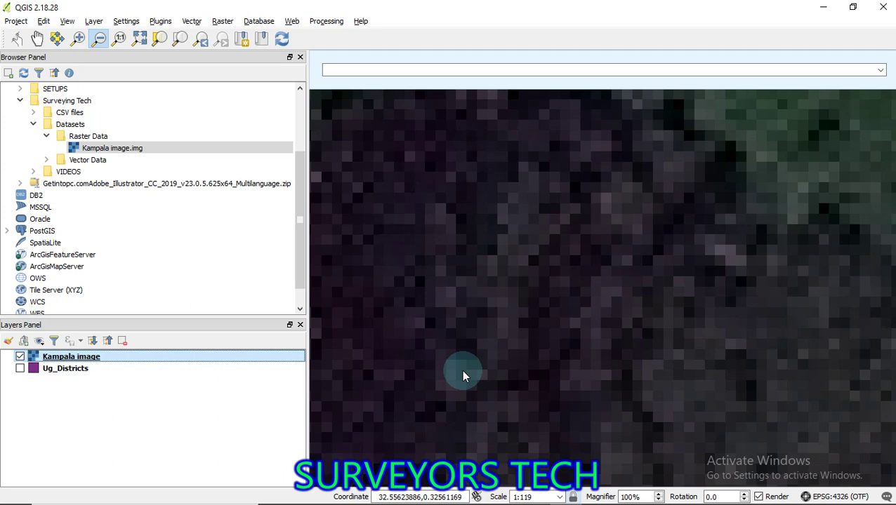
{"action": "scroll", "coordinate": [462, 370], "scroll_direction": "down", "scroll_amount": 2}
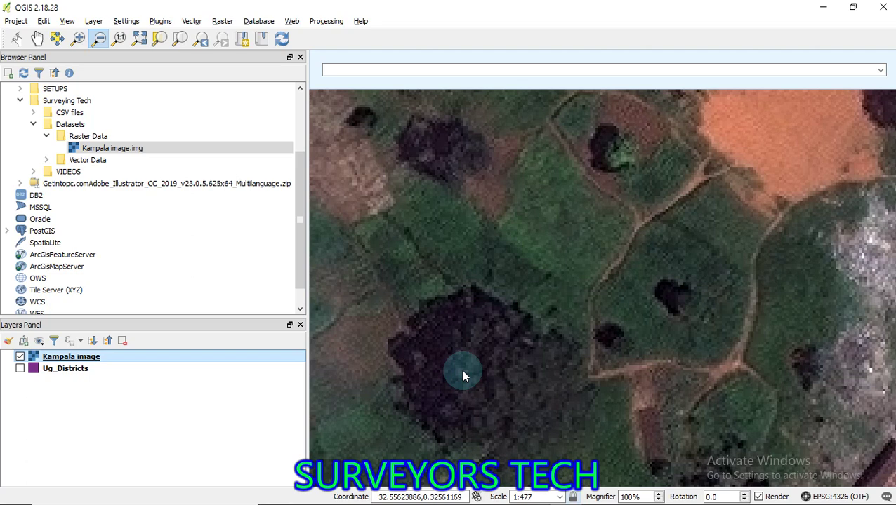
Step: Collapse the Surveying Tech folder and the S:/ drive in the file browser, leaving no layer highlighted
{"action": "left_click", "coordinate": [20, 103]}
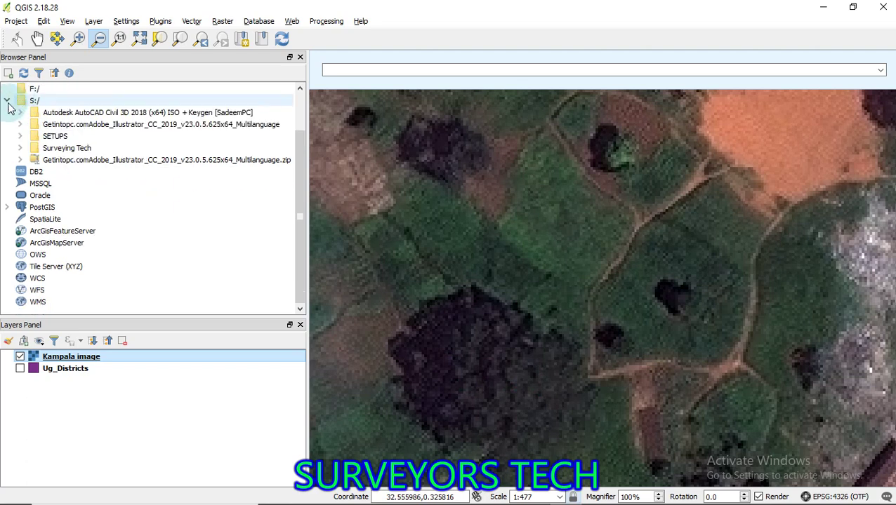
{"action": "left_click", "coordinate": [8, 101]}
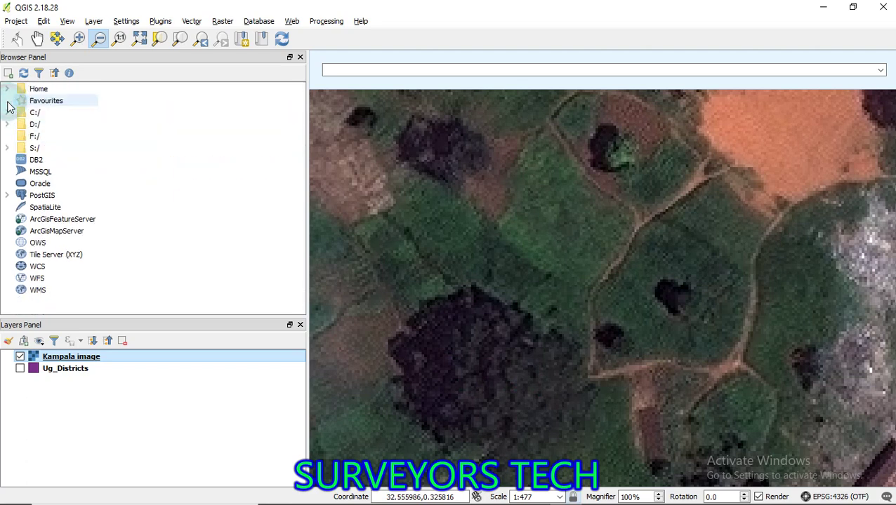
{"action": "left_click", "coordinate": [56, 163]}
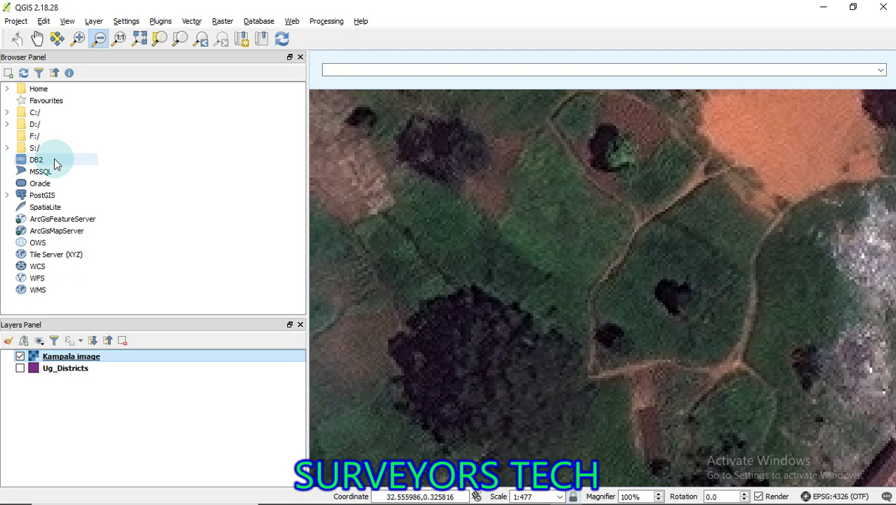
{"action": "left_click", "coordinate": [66, 414]}
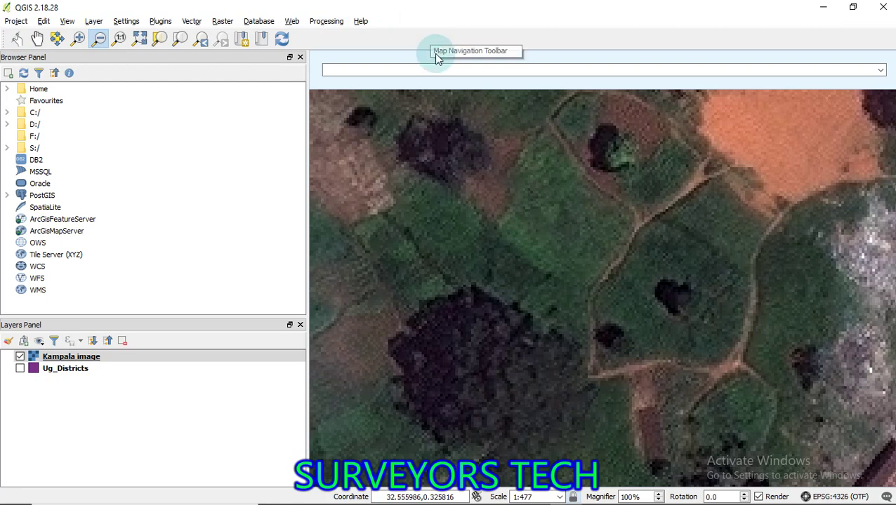
Step: Switch to the qgis document in Word and review the finished tutorial outline, placing the cursor below its last item
{"action": "mouse_move", "coordinate": [469, 500]}
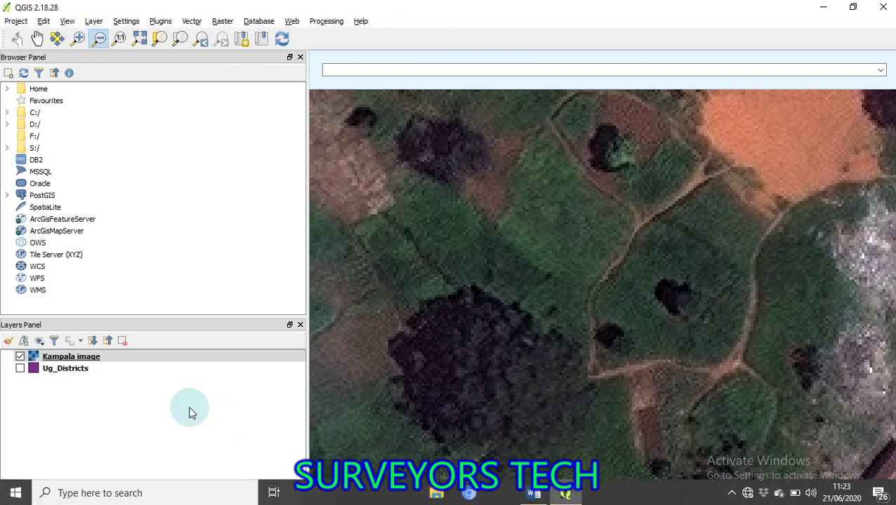
{"action": "left_click", "coordinate": [534, 493]}
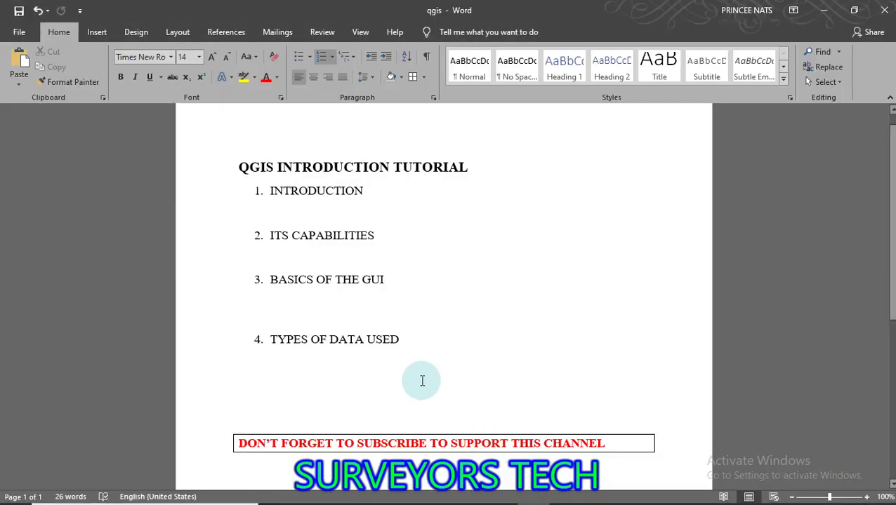
{"action": "left_click", "coordinate": [347, 409]}
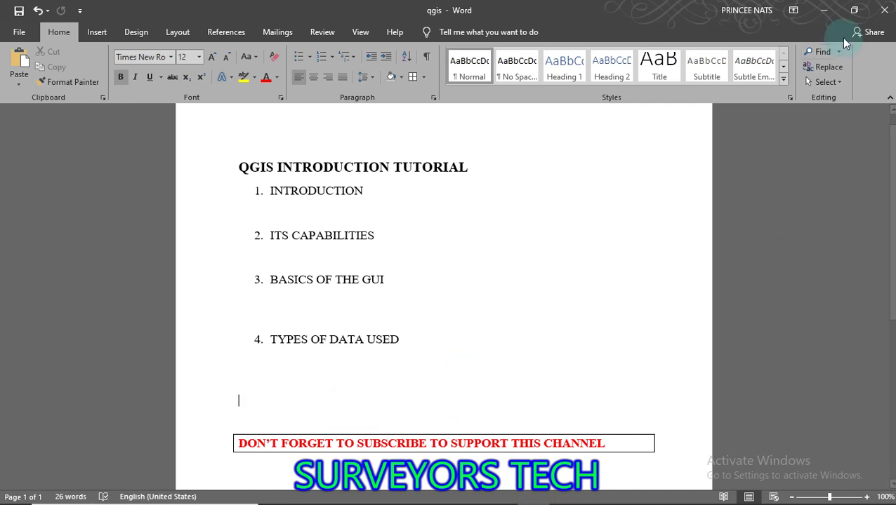
{"action": "mouse_move", "coordinate": [516, 7]}
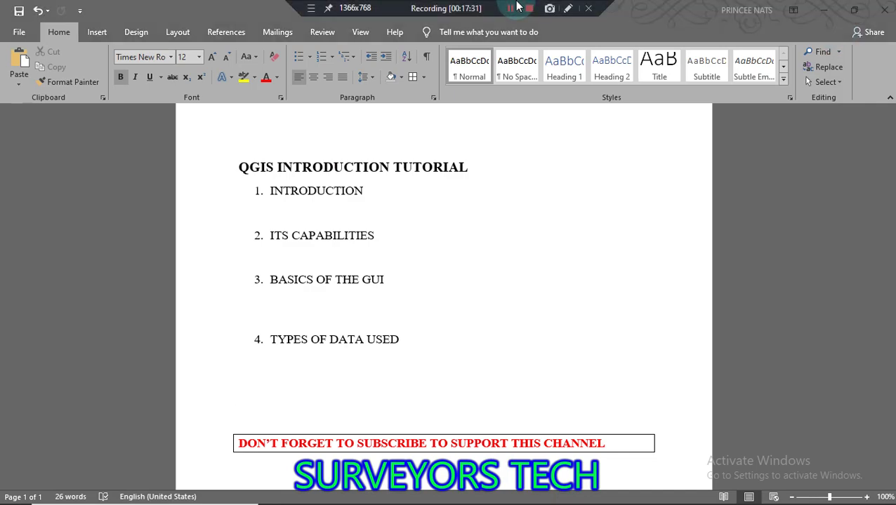